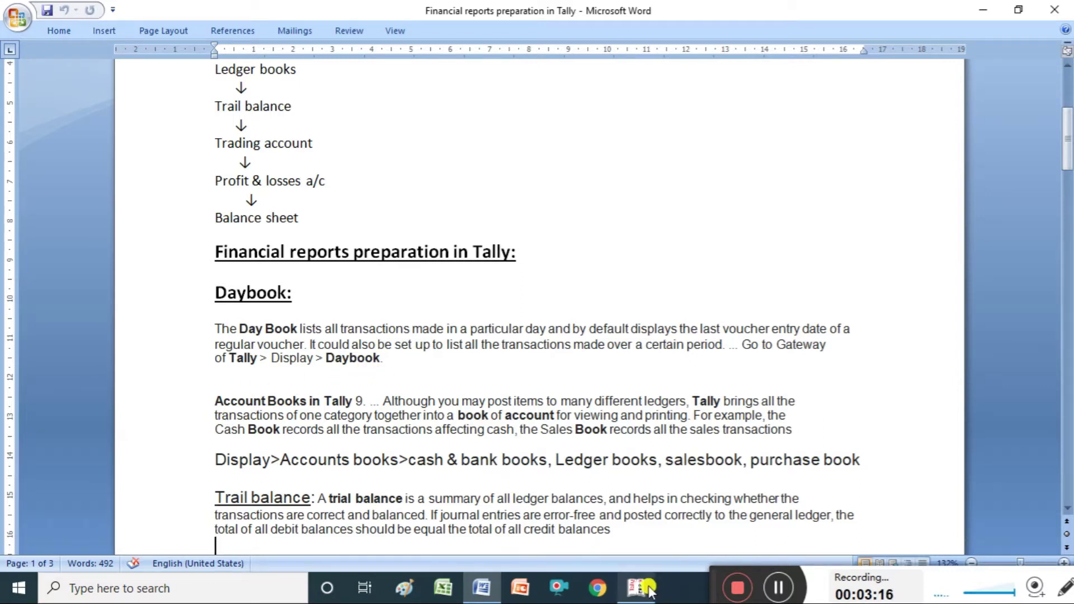
# Switch to Tally.ERP 9 and open the Day Book, highlighting a few of its purchase and sales entries.
pyautogui.moveTo(642, 588)
pyautogui.click(633, 513)
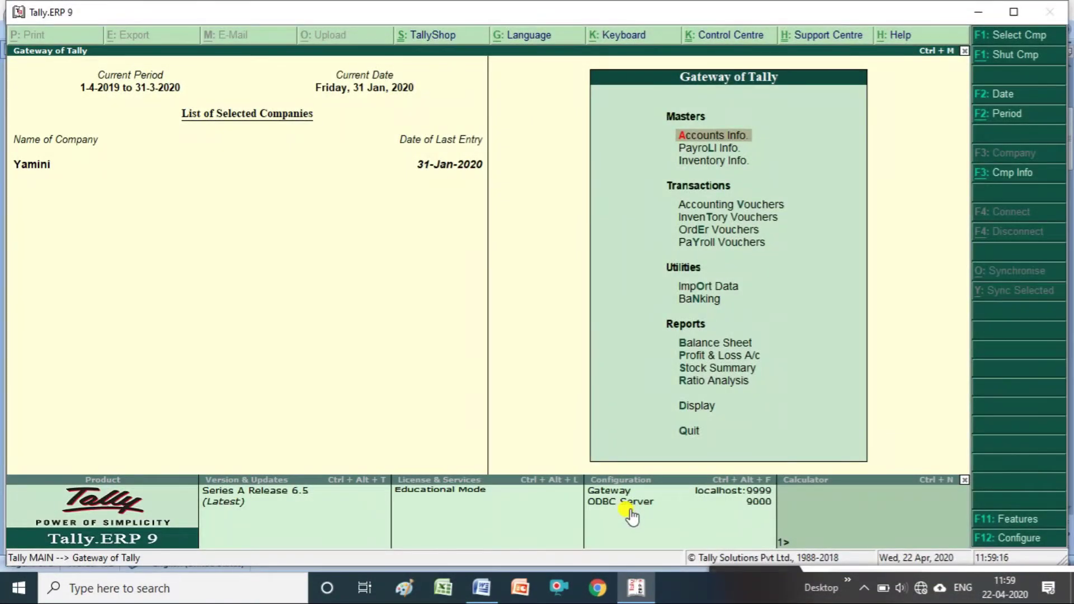
pyautogui.press('d')
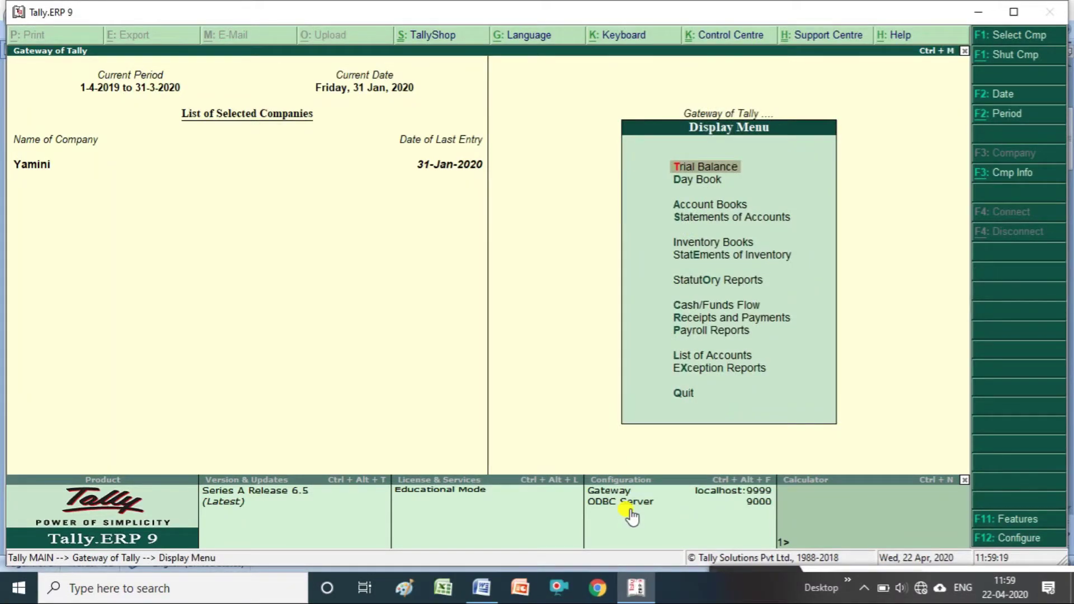
pyautogui.press('Down')
pyautogui.press('Return')
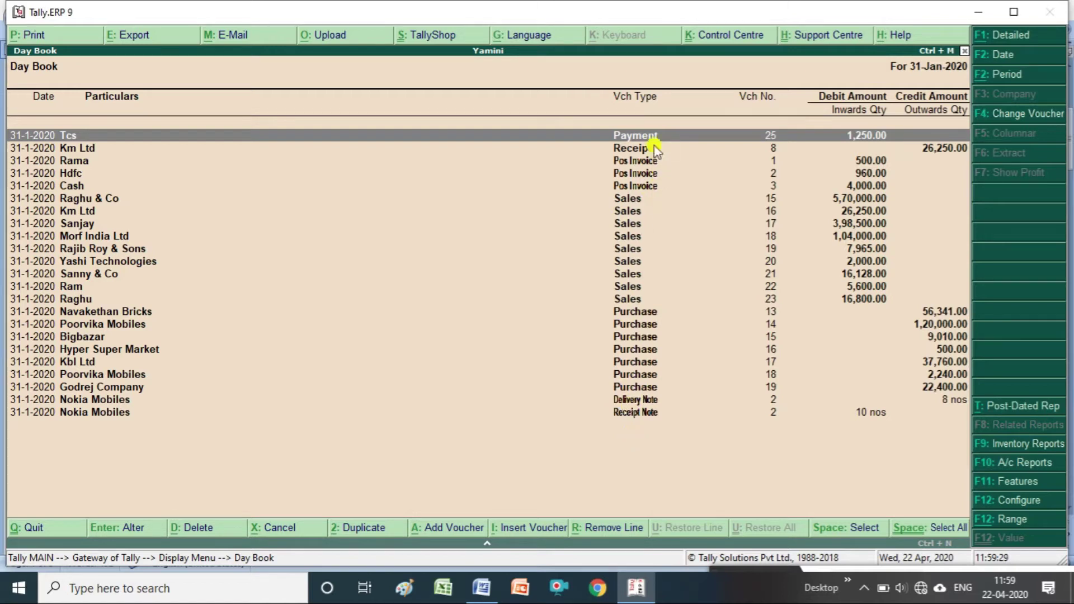
pyautogui.click(643, 338)
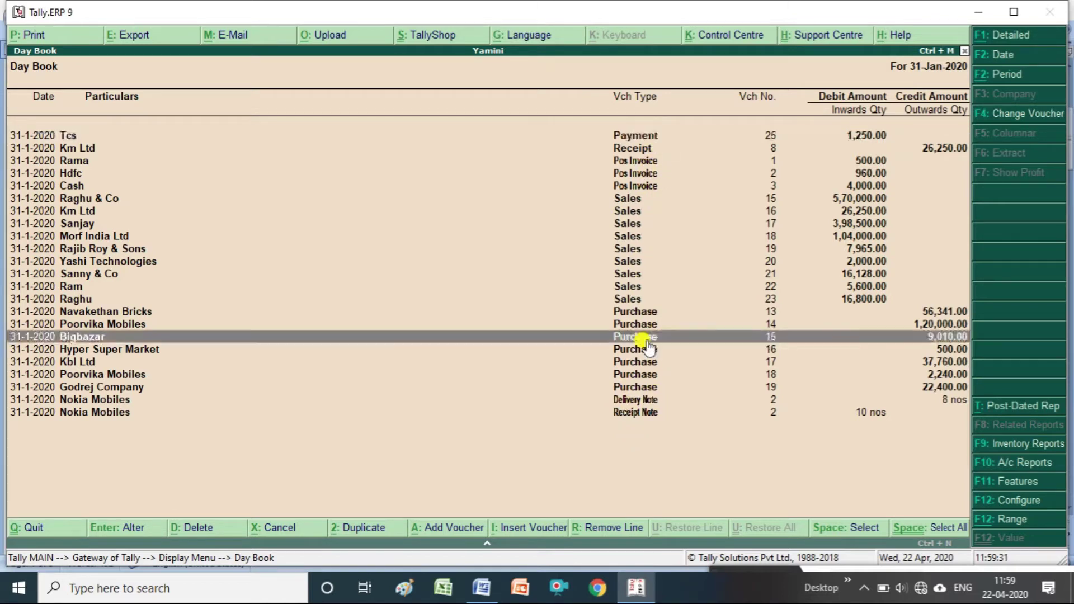
pyautogui.click(628, 274)
pyautogui.click(626, 225)
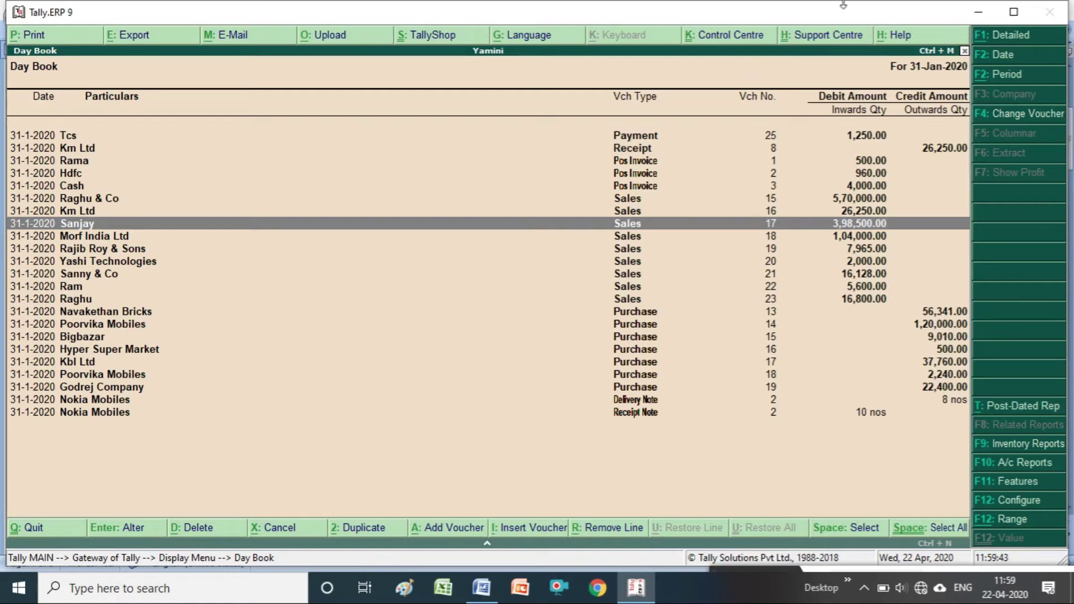
# Change the Day Book date to 1-1-2020.
pyautogui.click(1010, 56)
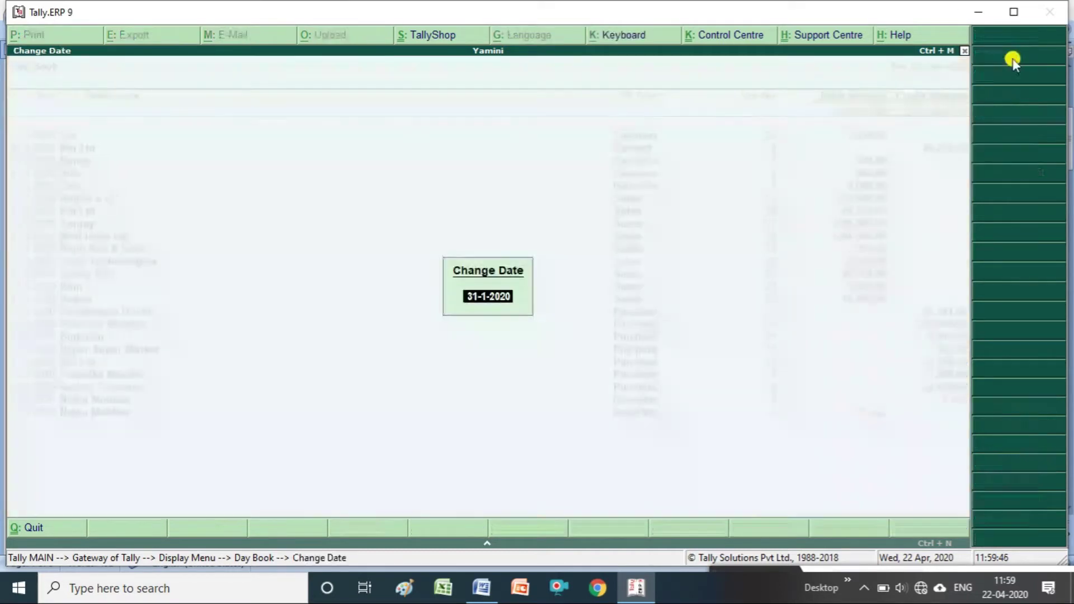
pyautogui.press('BackSpace')
pyautogui.write('1-1-2020')
pyautogui.press('Return')
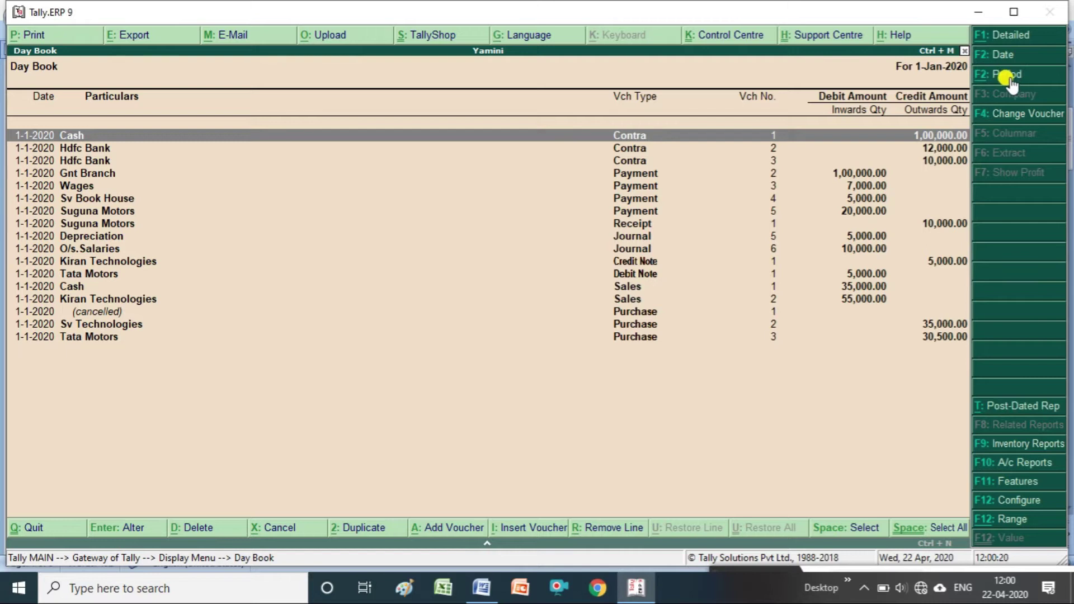
# Set the Day Book period from 1-1-2020 to 31-1-2020.
pyautogui.click(1010, 78)
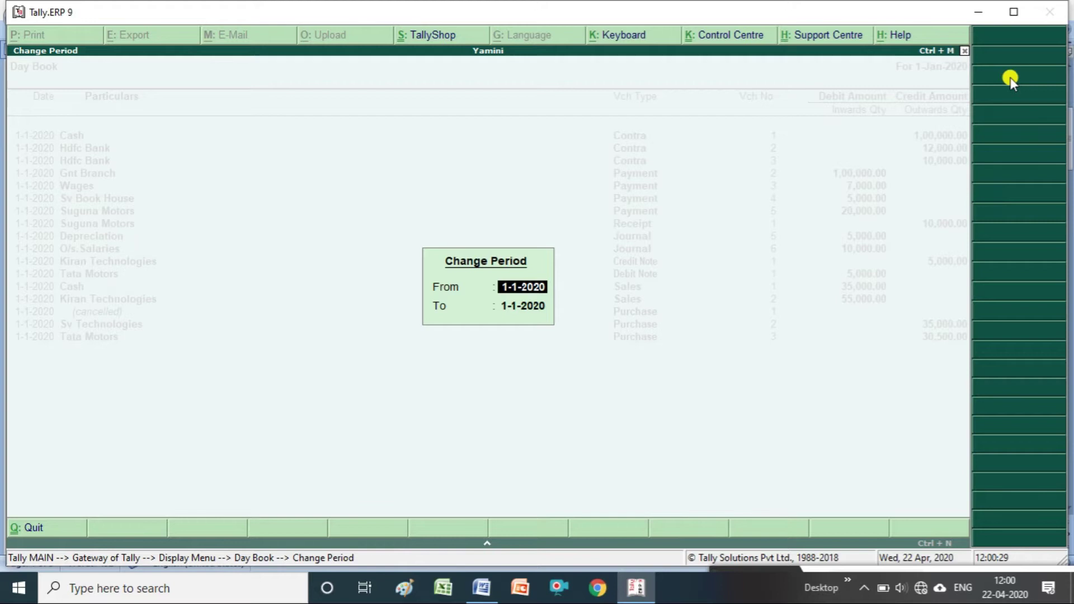
pyautogui.press('Return')
pyautogui.write('31-1-')
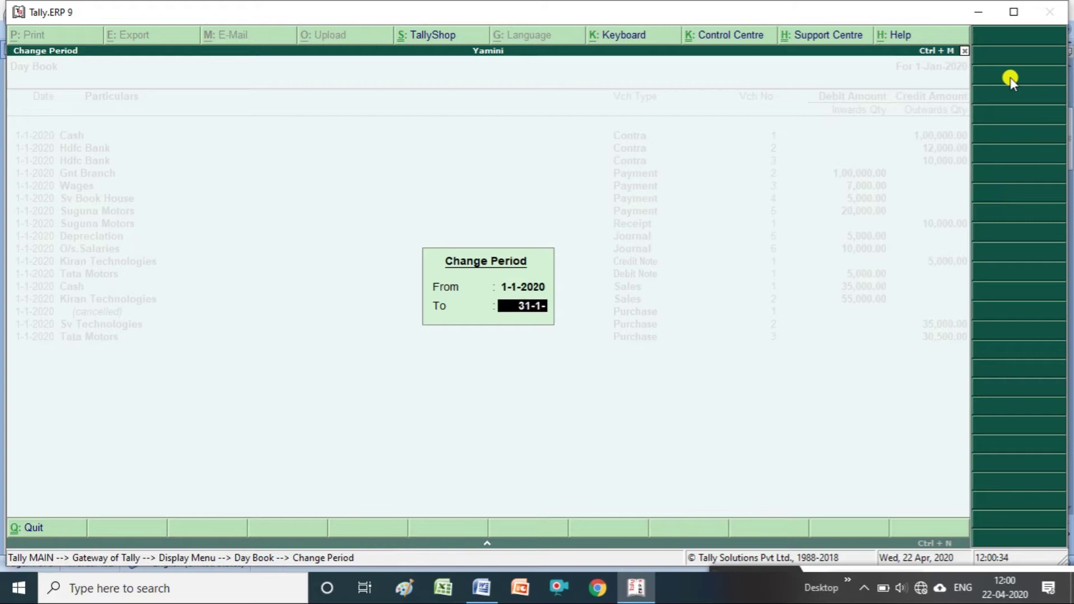
pyautogui.write('2020')
pyautogui.press('Return')
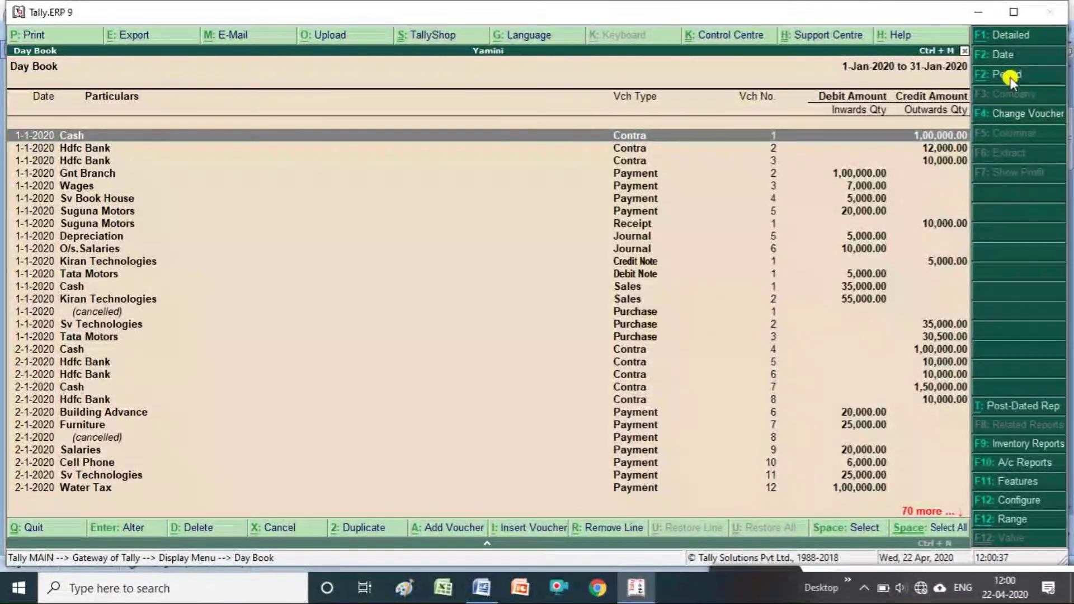
# Look through all the Day Book vouchers for the month, down to the last entry and back to the first.
pyautogui.press('Down')
pyautogui.press('Down')
pyautogui.press('Down')
pyautogui.press('Down')
pyautogui.press('Down')
pyautogui.press('Down')
pyautogui.press('Down')
pyautogui.press('Down')
pyautogui.press('Down')
pyautogui.press('Down')
pyautogui.press('Down')
pyautogui.press('Down')
pyautogui.press('Down')
pyautogui.press('Down')
pyautogui.press('Down')
pyautogui.press('Down')
pyautogui.press('Down')
pyautogui.press('Down')
pyautogui.press('Down')
pyautogui.press('Down')
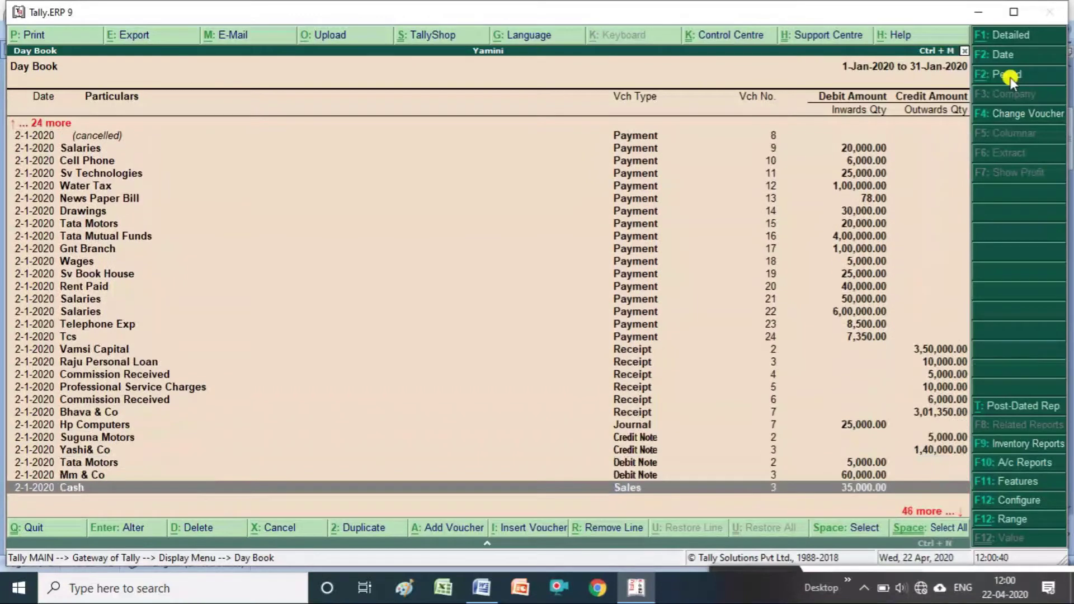
pyautogui.press('Down')
pyautogui.press('Down')
pyautogui.press('Down')
pyautogui.press('Down')
pyautogui.press('Down')
pyautogui.press('Down')
pyautogui.press('Down')
pyautogui.press('Down')
pyautogui.press('Down')
pyautogui.press('Down')
pyautogui.press('Down')
pyautogui.press('Down')
pyautogui.press('Down')
pyautogui.press('Down')
pyautogui.press('Down')
pyautogui.press('Down')
pyautogui.press('Down')
pyautogui.press('Down')
pyautogui.press('Down')
pyautogui.press('Down')
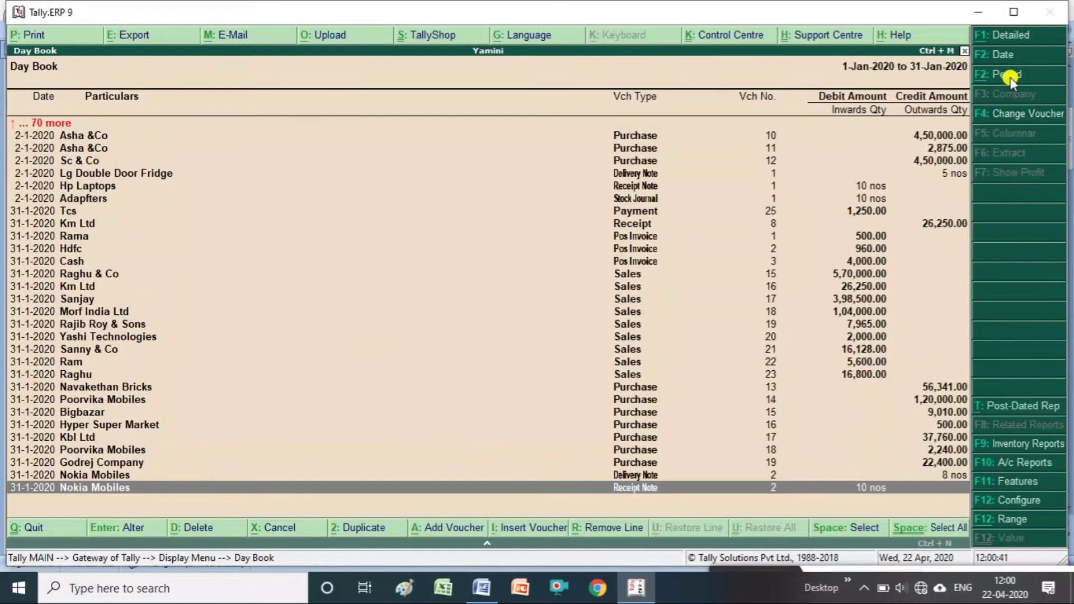
pyautogui.press('Up')
pyautogui.press('Up')
pyautogui.press('Up')
pyautogui.press('Up')
pyautogui.press('Up')
pyautogui.press('Up')
pyautogui.press('Up')
pyautogui.press('Up')
pyautogui.press('Up')
pyautogui.press('Up')
pyautogui.press('Up')
pyautogui.press('Up')
pyautogui.press('Up')
pyautogui.press('Up')
pyautogui.press('Up')
pyautogui.press('Up')
pyautogui.press('Up')
pyautogui.press('Up')
pyautogui.press('Up')
pyautogui.press('Up')
pyautogui.press('Up')
pyautogui.press('Up')
pyautogui.press('Up')
pyautogui.press('Up')
pyautogui.press('Up')
pyautogui.press('Up')
pyautogui.press('Up')
pyautogui.press('Up')
pyautogui.press('Up')
pyautogui.press('Up')
pyautogui.press('Up')
pyautogui.press('Up')
pyautogui.press('Up')
pyautogui.press('Up')
pyautogui.press('Up')
pyautogui.press('Up')
pyautogui.press('Up')
pyautogui.press('Up')
pyautogui.press('Up')
pyautogui.press('Up')
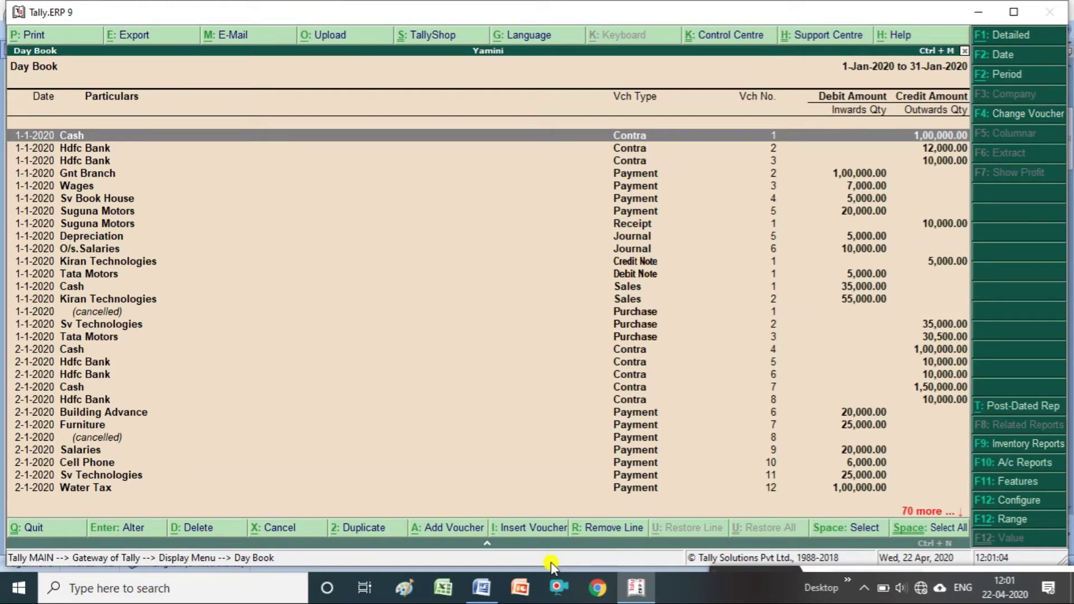
# Close the Day Book, switch to the Word notes and read the section on account books and trial balance.
pyautogui.press('Escape')
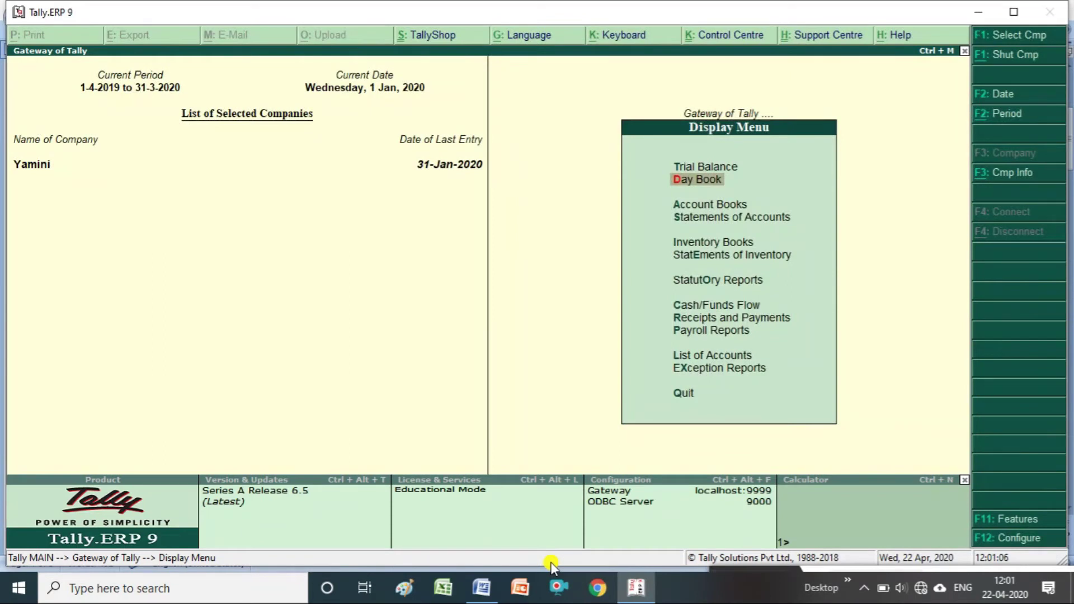
pyautogui.click(635, 593)
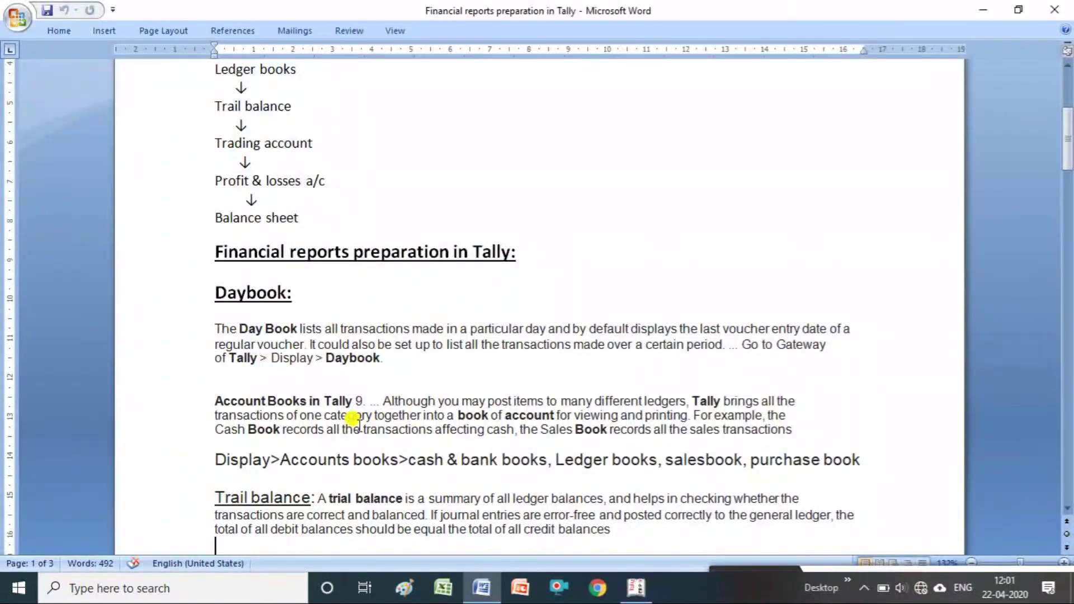
pyautogui.press('Down')
pyautogui.press('Down')
pyautogui.press('Down')
pyautogui.press('Down')
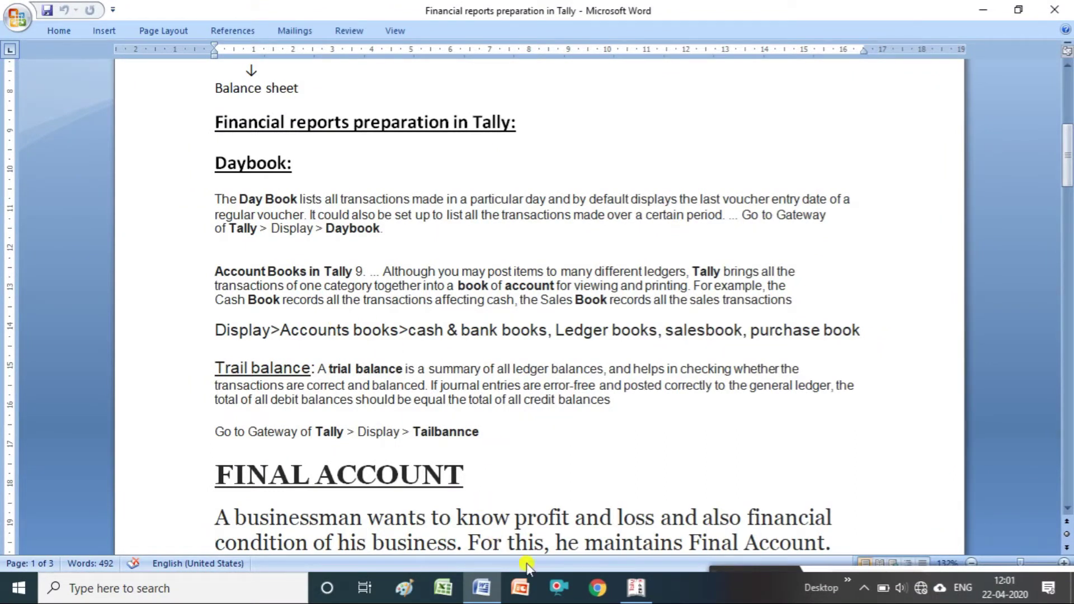
# Switch back to Tally.ERP 9 and open the Account Books list among the display reports.
pyautogui.click(636, 587)
pyautogui.press('Escape')
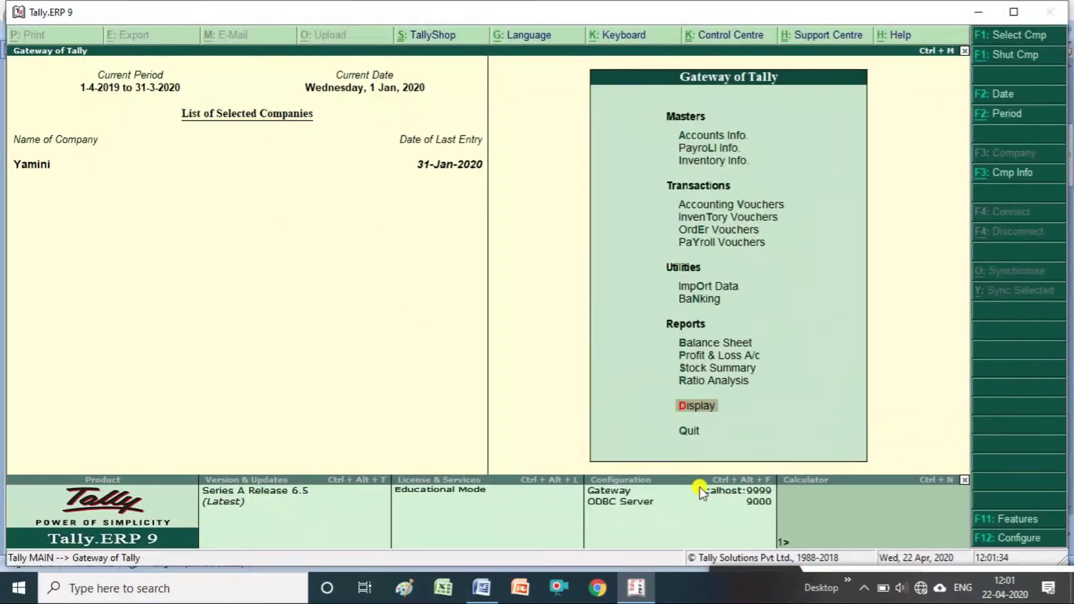
pyautogui.press('Return')
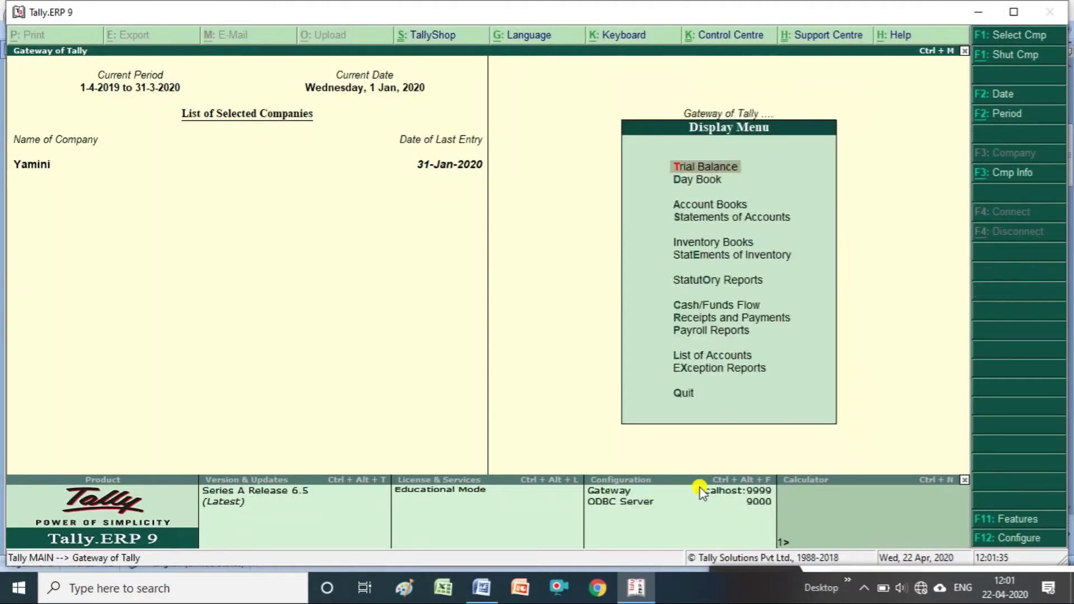
pyautogui.press('Down')
pyautogui.press('Down')
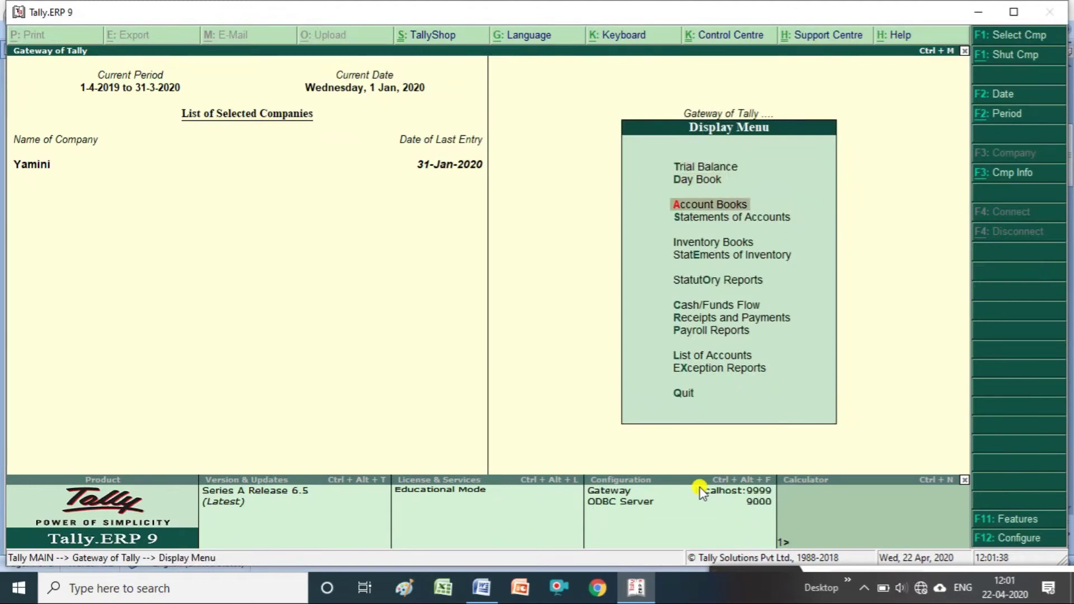
pyautogui.press('Return')
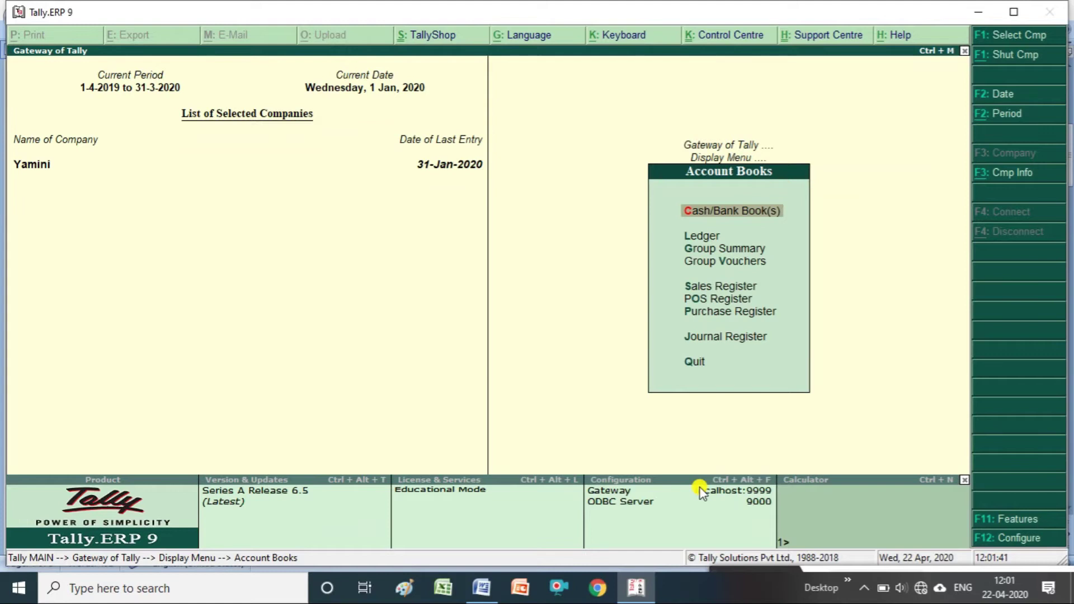
# Review the available account books, from Cash/Bank Book(s) and Ledger to the sales, purchase and journal registers.
pyautogui.press('Down')
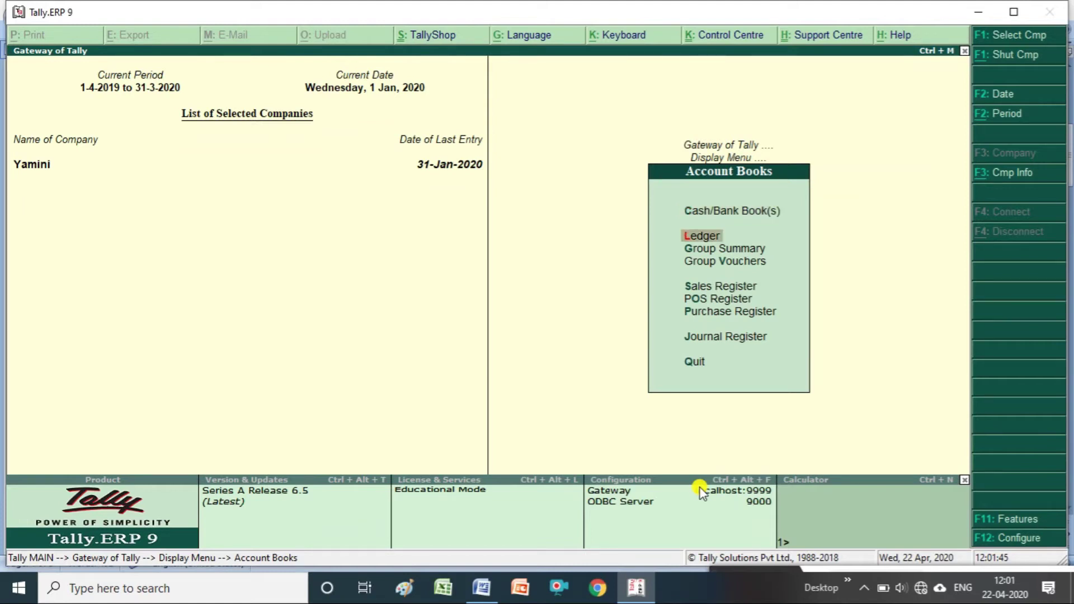
pyautogui.press('Down')
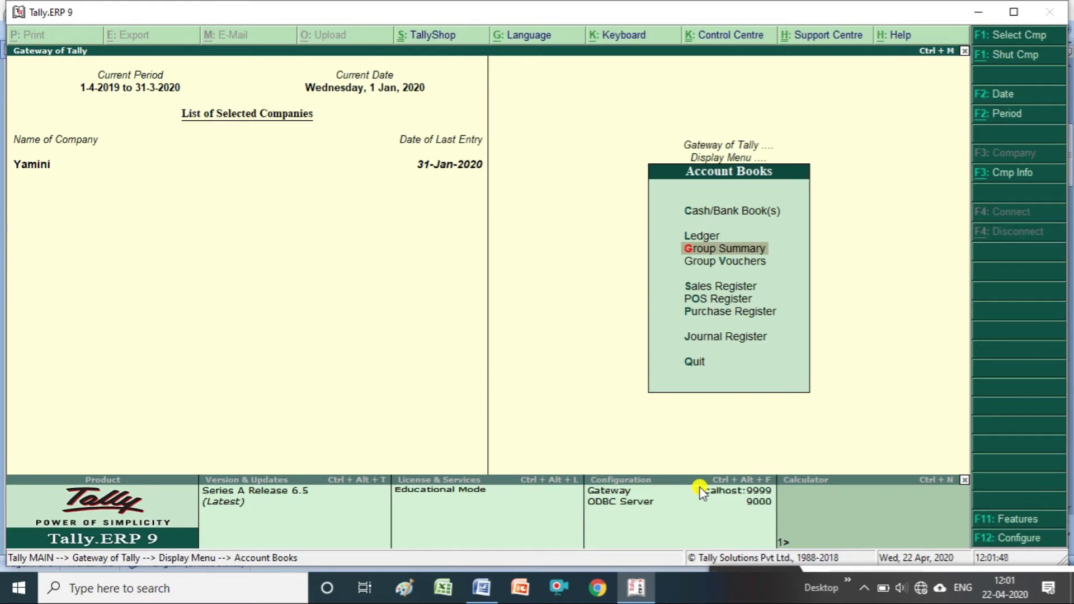
pyautogui.press('Down')
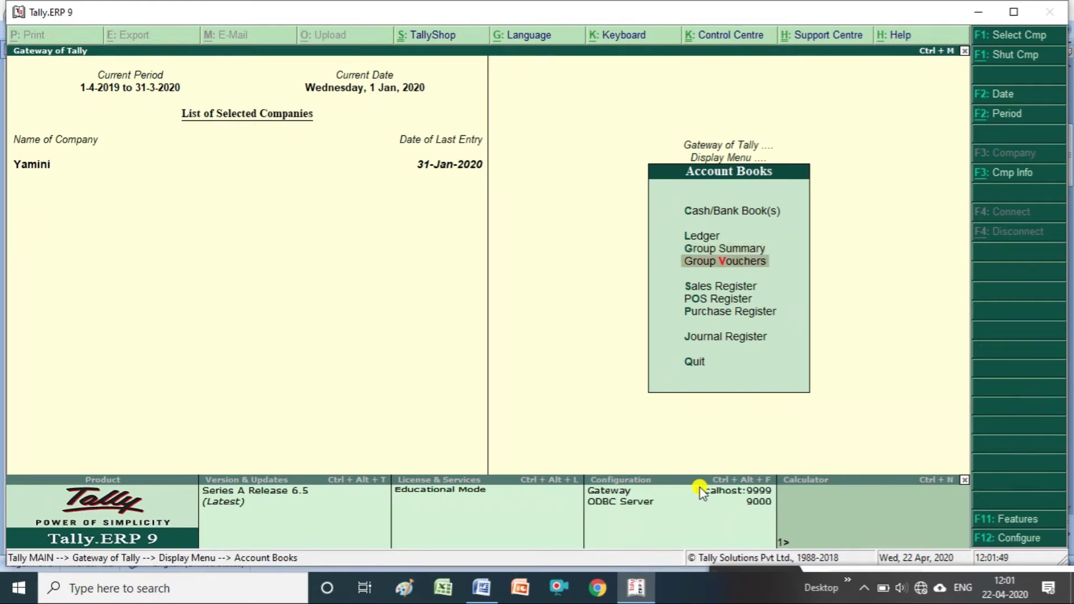
pyautogui.press('Down')
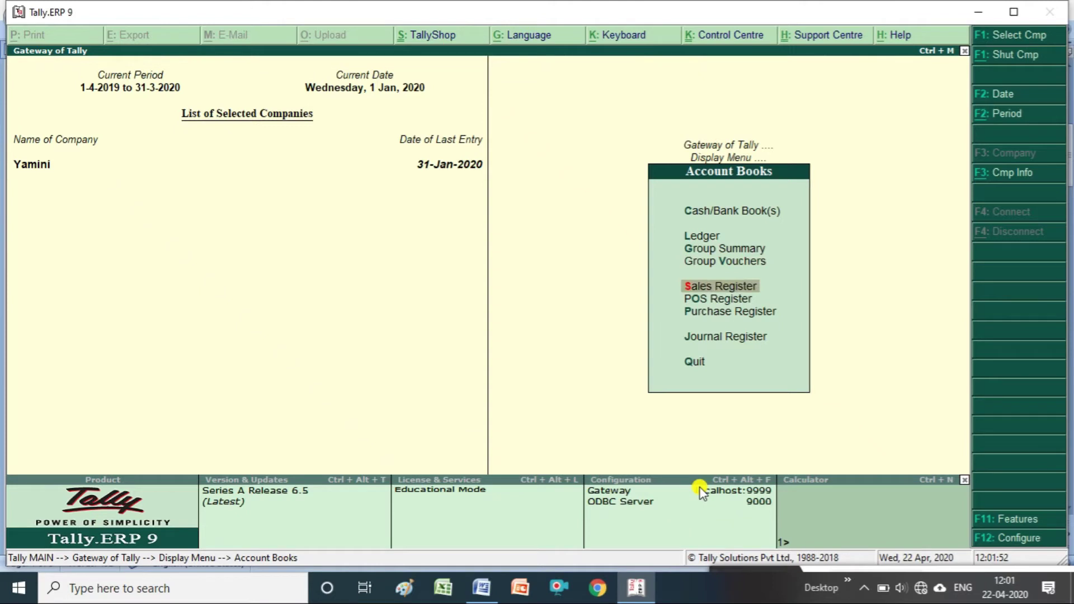
pyautogui.press('Down')
pyautogui.press('Down')
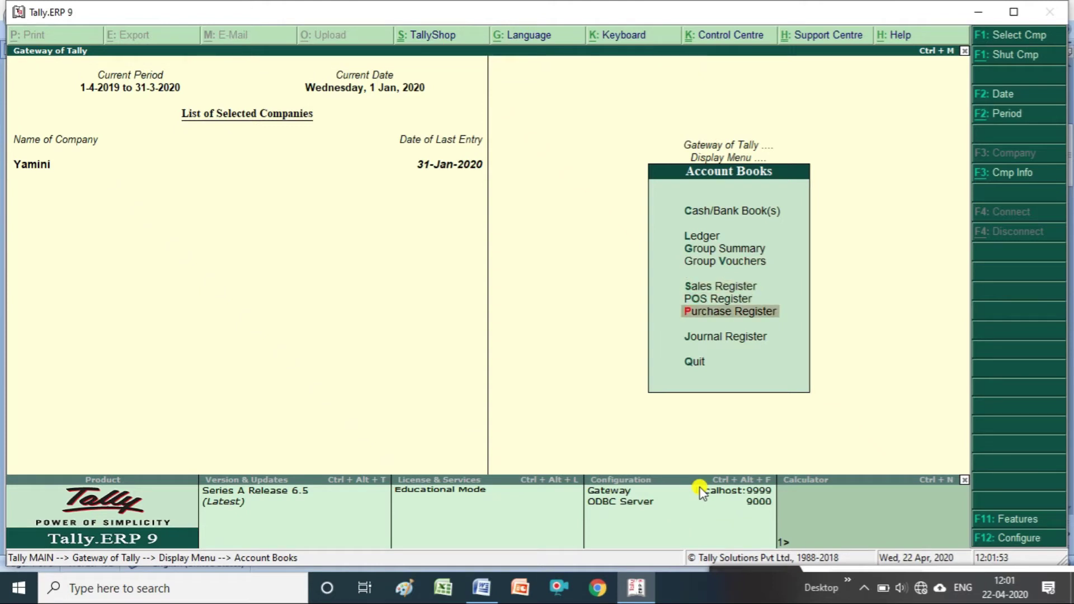
pyautogui.press('Down')
pyautogui.press('Up')
pyautogui.press('Down')
pyautogui.press('Up')
pyautogui.press('Up')
pyautogui.press('Up')
pyautogui.press('Up')
pyautogui.press('Up')
pyautogui.press('Up')
pyautogui.press('Up')
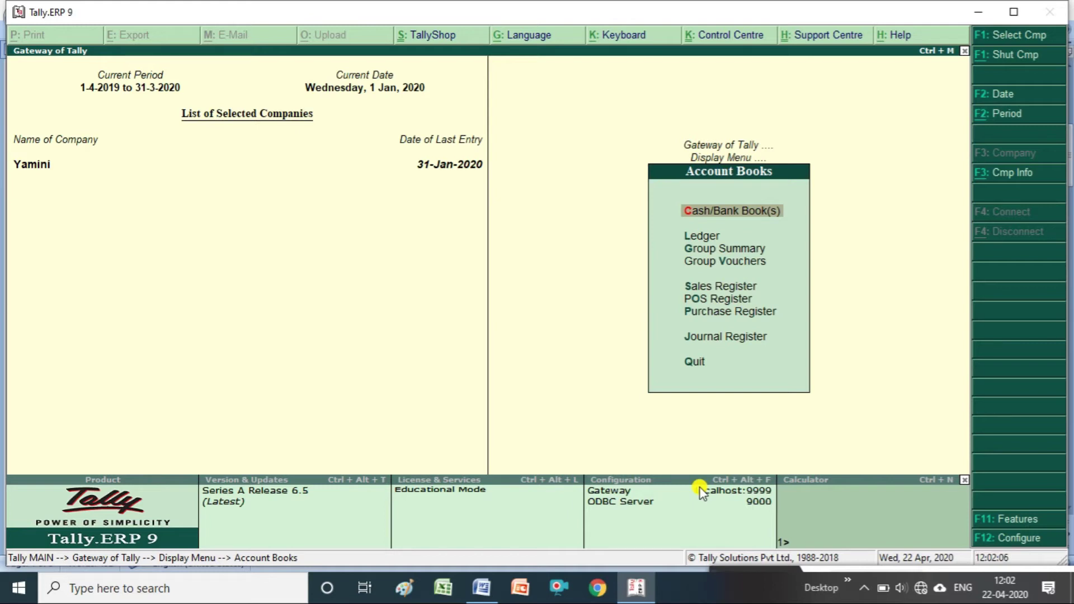
# Open the Cash/Bank summary and drill down through the Cash ledger to its January vouchers.
pyautogui.press('Return')
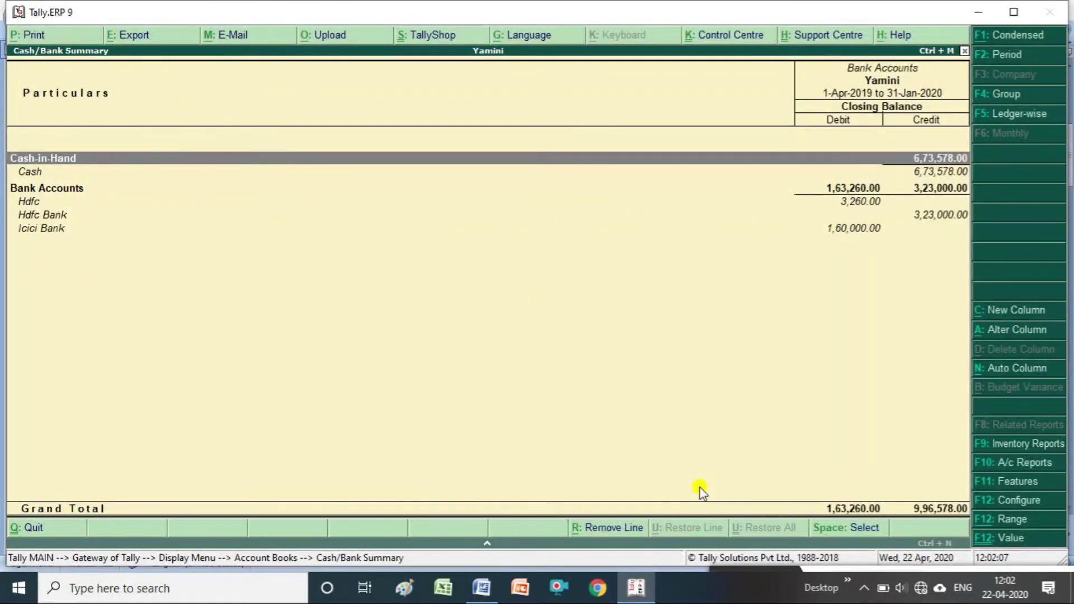
pyautogui.press('Down')
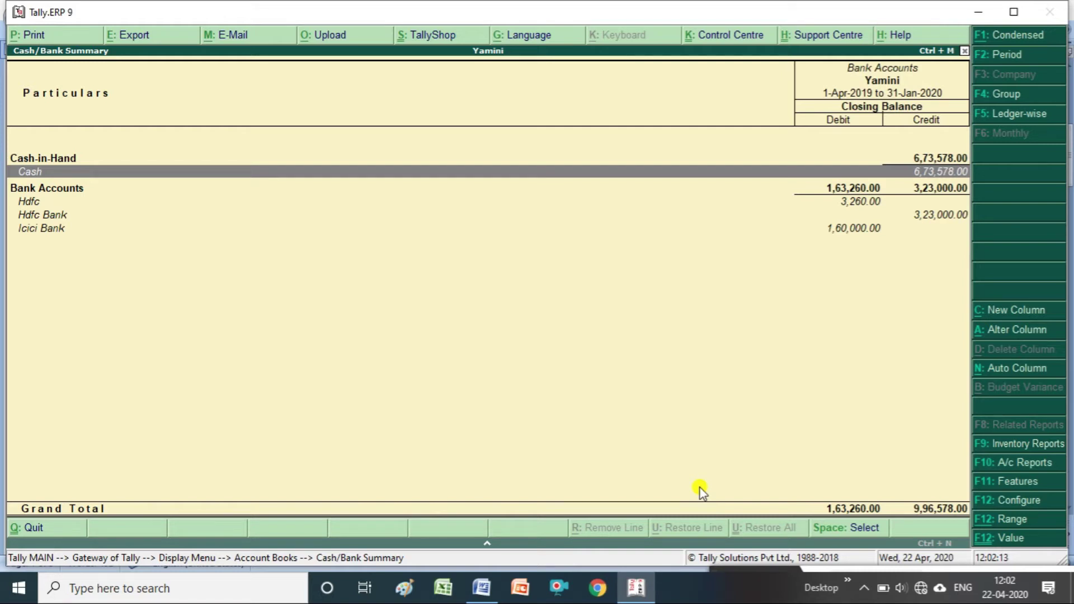
pyautogui.press('Return')
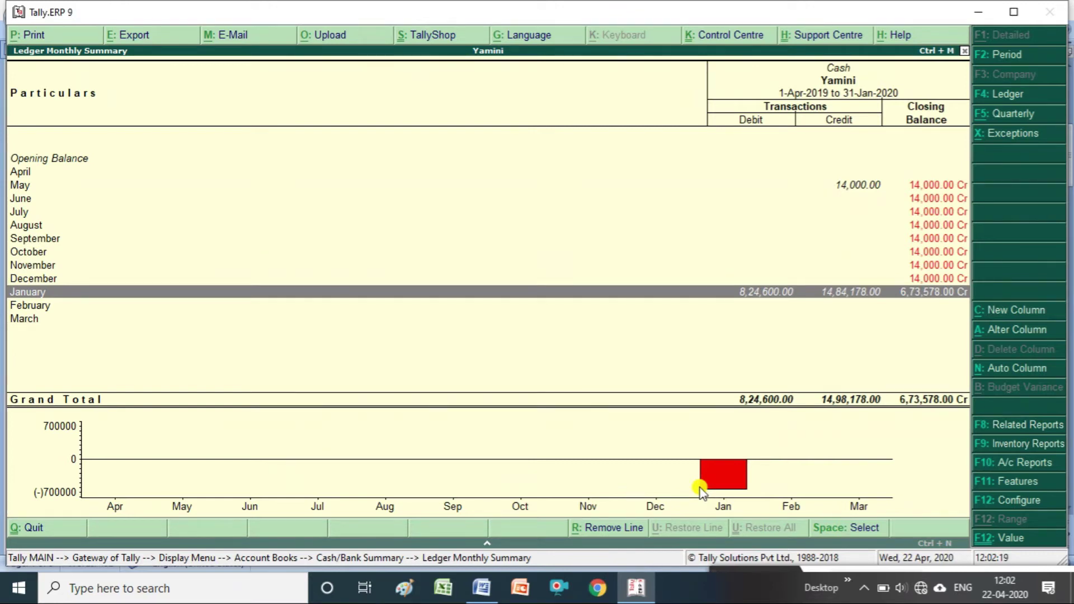
pyautogui.press('Return')
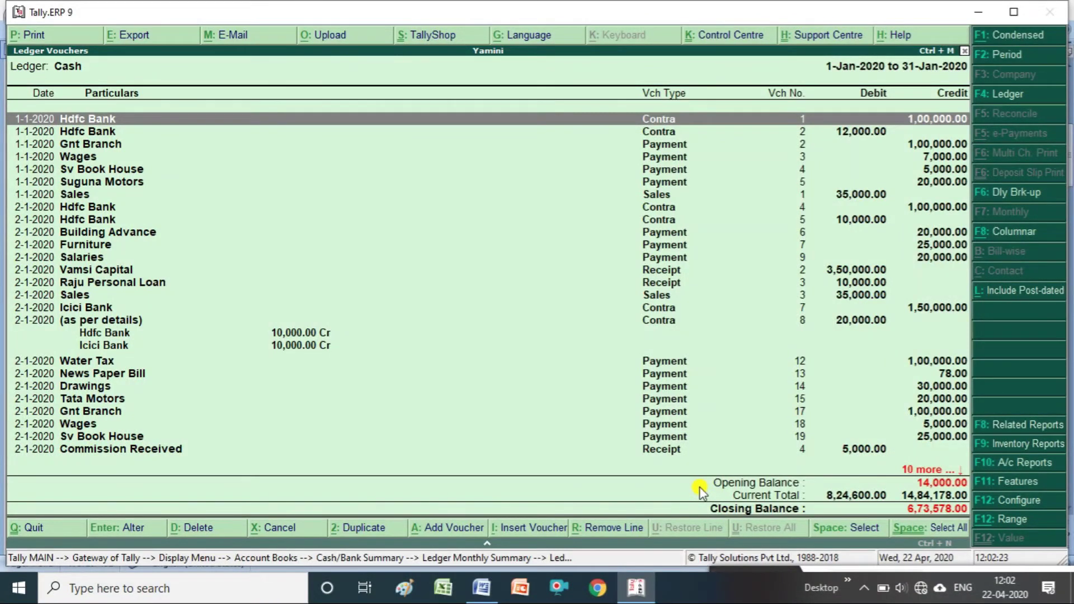
# Look through the Cash ledger's January vouchers down to the last entry.
pyautogui.press('Down')
pyautogui.press('Down')
pyautogui.press('Down')
pyautogui.press('Down')
pyautogui.press('Down')
pyautogui.press('Down')
pyautogui.press('Down')
pyautogui.press('Down')
pyautogui.press('Down')
pyautogui.press('Down')
pyautogui.press('Down')
pyautogui.press('Down')
pyautogui.press('Down')
pyautogui.press('Down')
pyautogui.press('Down')
pyautogui.press('Down')
pyautogui.press('Down')
pyautogui.press('Down')
pyautogui.press('Down')
pyautogui.press('Down')
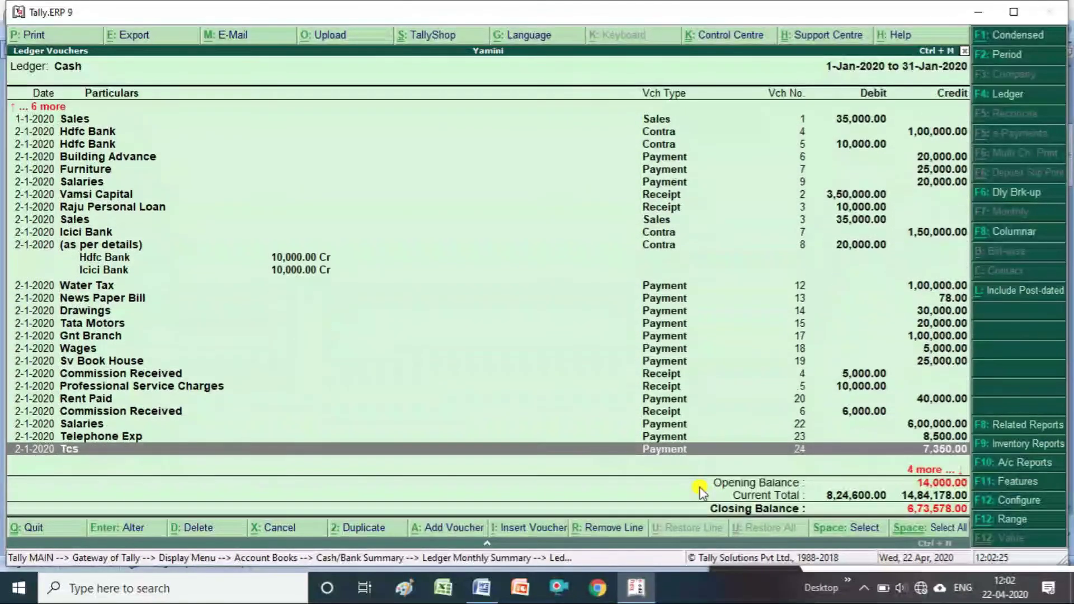
pyautogui.press('Down')
pyautogui.press('Down')
pyautogui.press('Down')
pyautogui.press('Down')
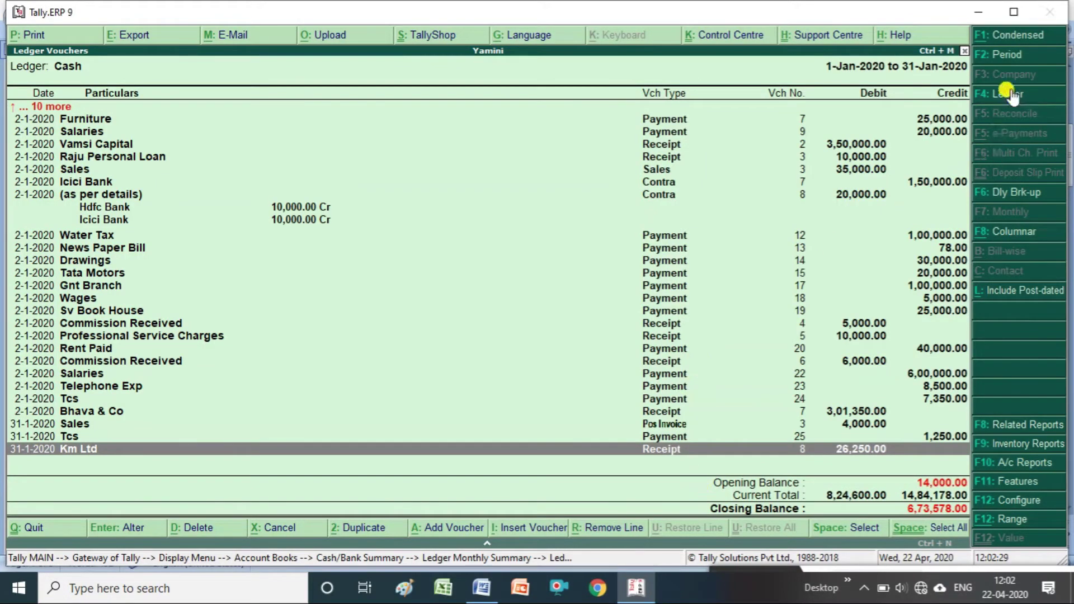
# Check the period setting of the Cash ledger vouchers, keeping 1-1-2020 to 31-1-2020.
pyautogui.click(999, 56)
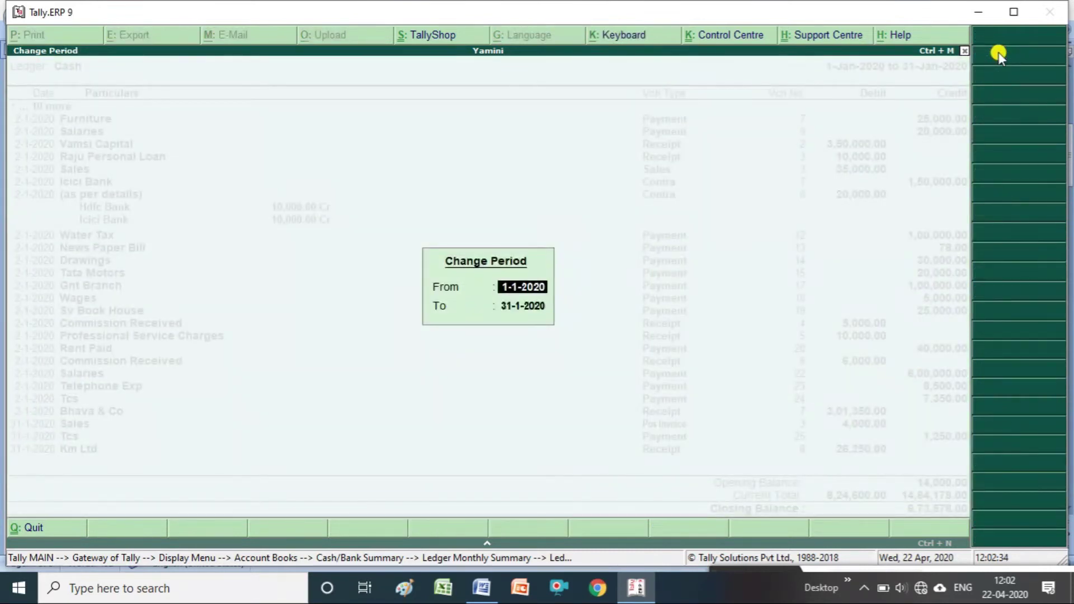
pyautogui.press('Return')
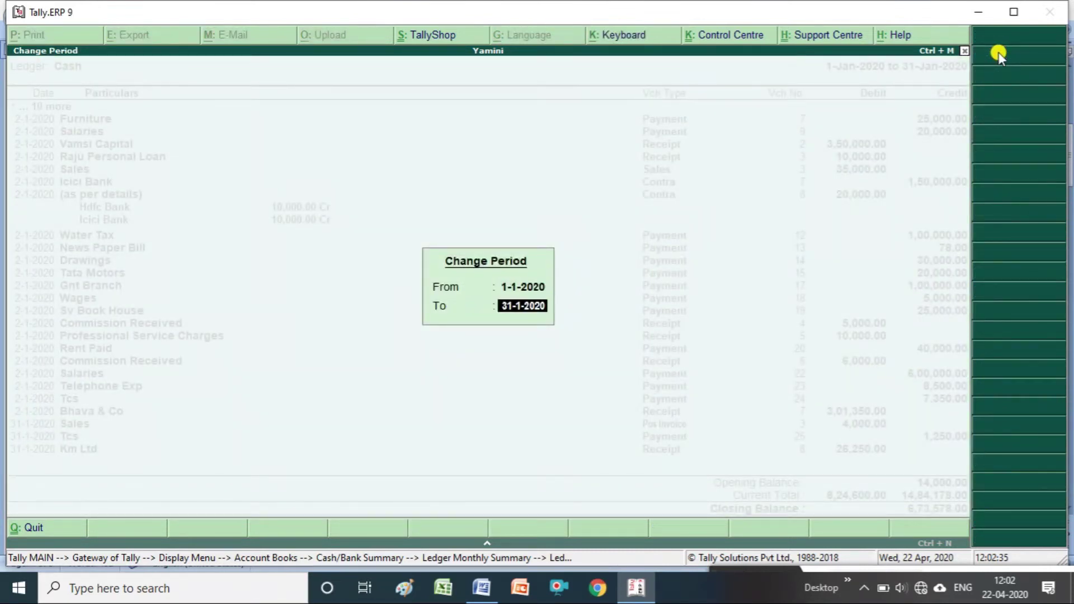
pyautogui.press('Return')
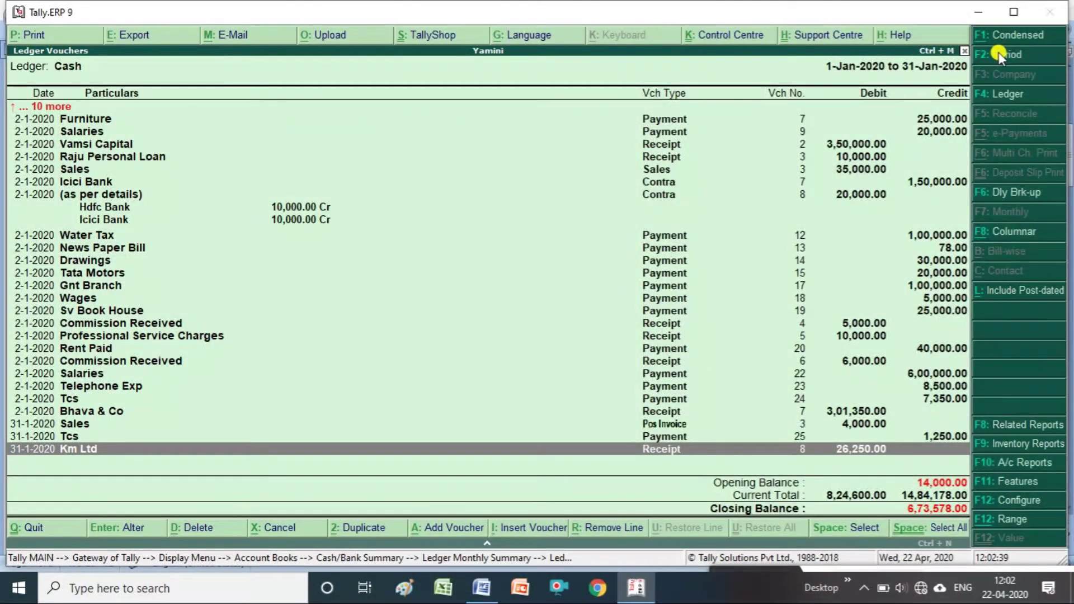
# Leave the Cash ledger for the account books list and reopen the Cash/Bank summary.
pyautogui.press('Escape')
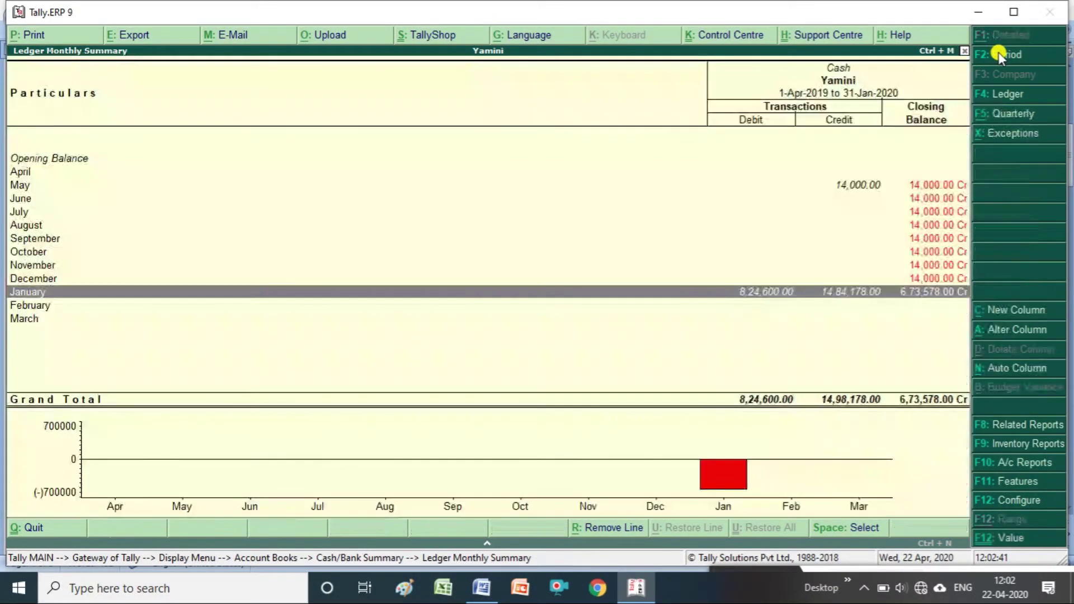
pyautogui.press('Escape')
pyautogui.press('Escape')
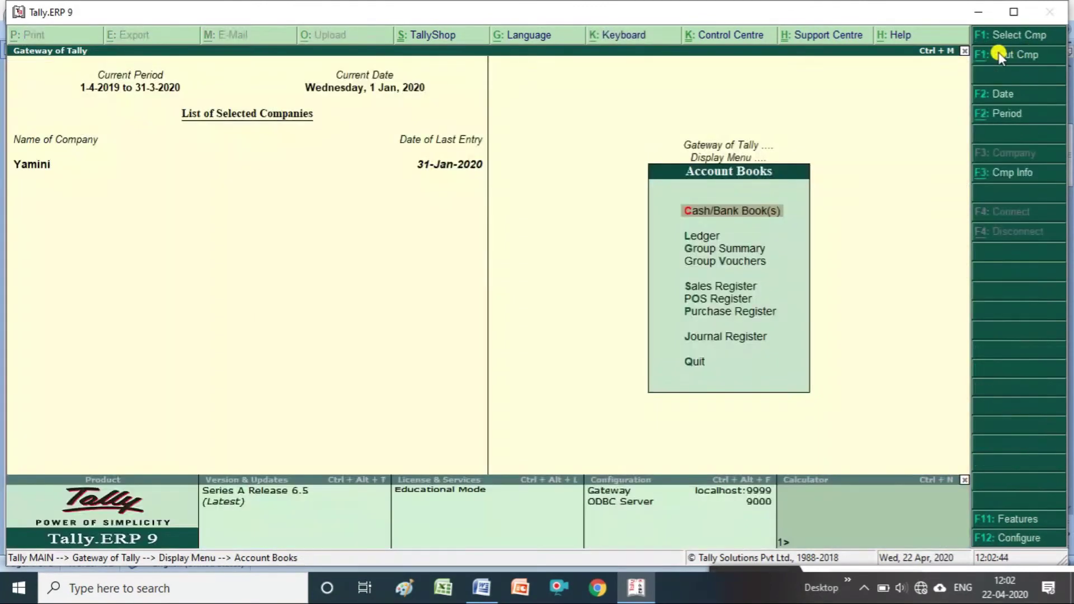
pyautogui.press('Return')
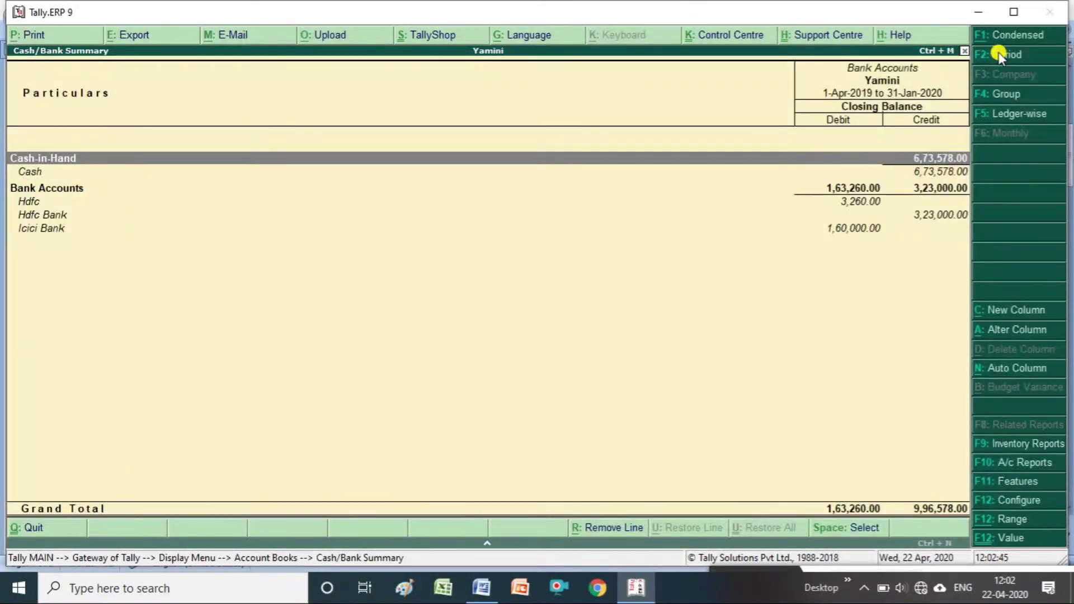
# Drill down from the Cash/Bank summary through the Hdfc Bank ledger to its January vouchers.
pyautogui.press('Down')
pyautogui.press('Down')
pyautogui.press('Down')
pyautogui.press('Down')
pyautogui.press('Down')
pyautogui.press('Up')
pyautogui.press('Down')
pyautogui.press('Up')
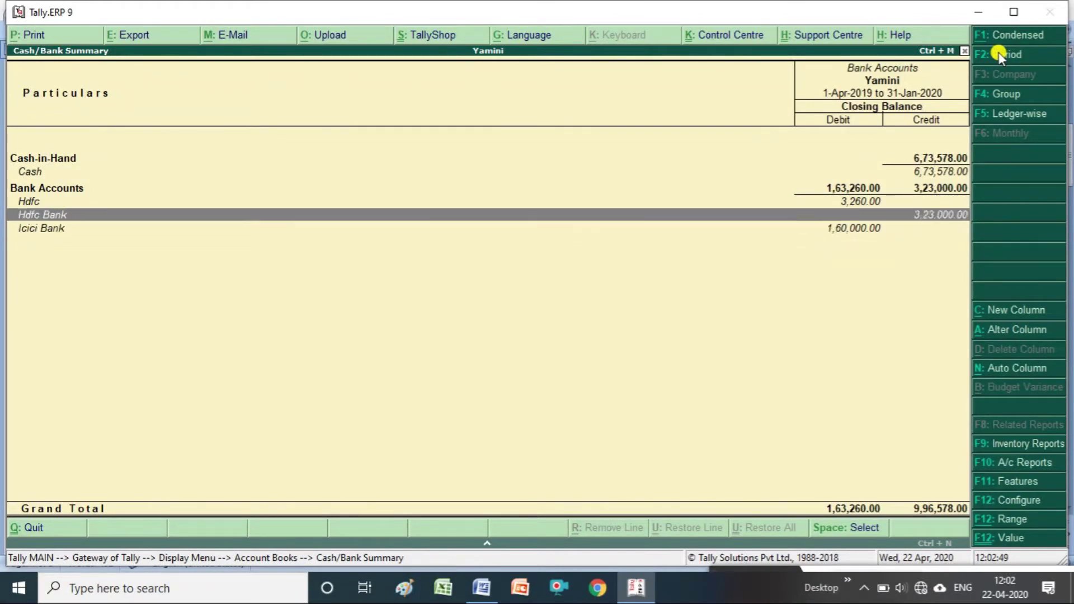
pyautogui.press('Up')
pyautogui.press('Down')
pyautogui.press('Return')
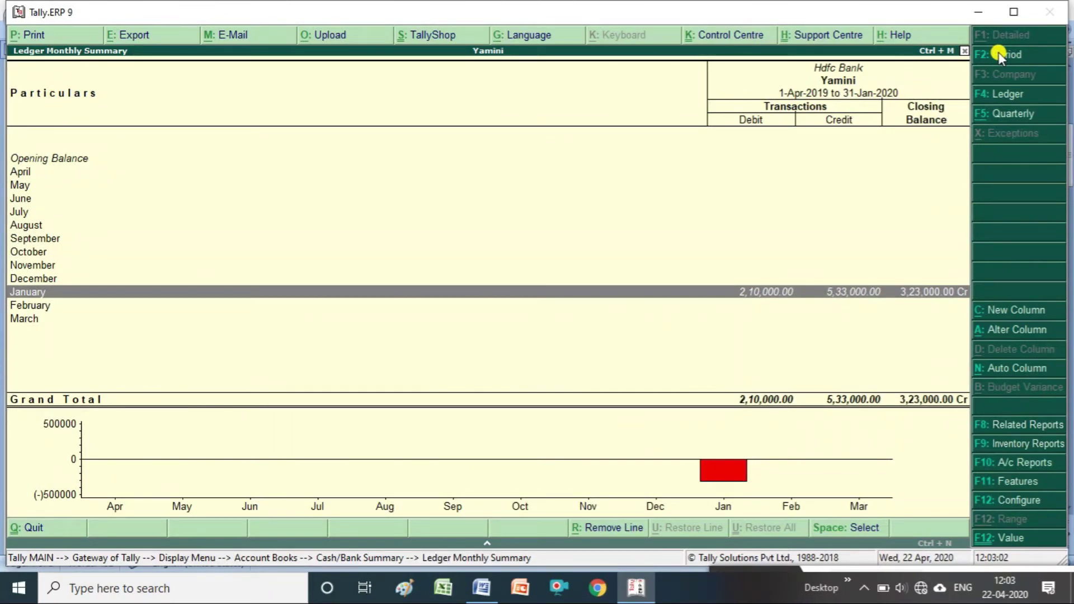
pyautogui.press('Return')
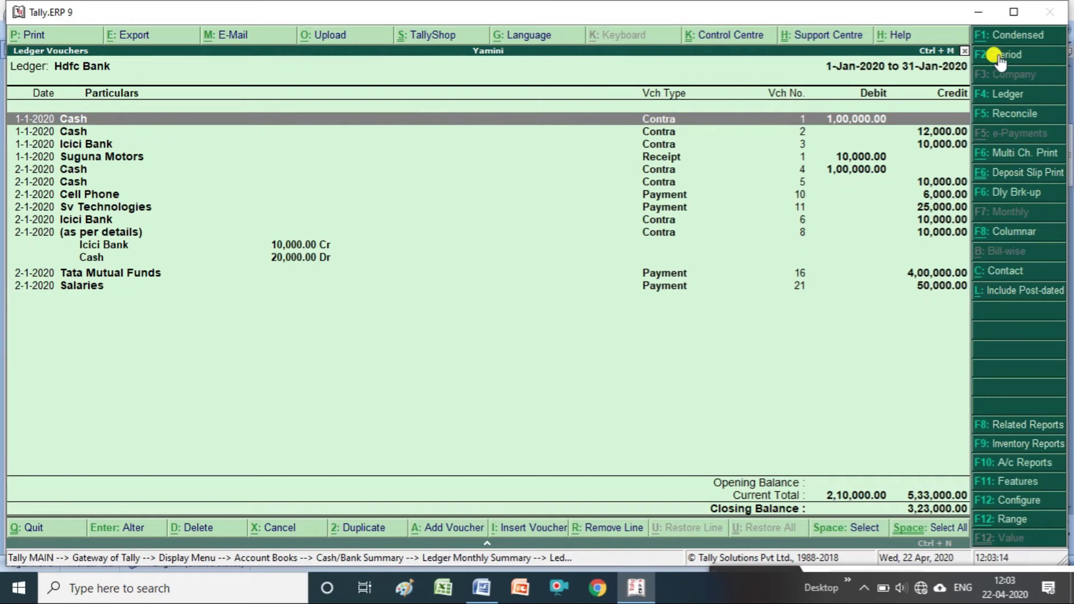
# Check the period setting of the Hdfc Bank vouchers, keeping 1-1-2020 to 31-1-2020, and return to the account books list.
pyautogui.click(1000, 58)
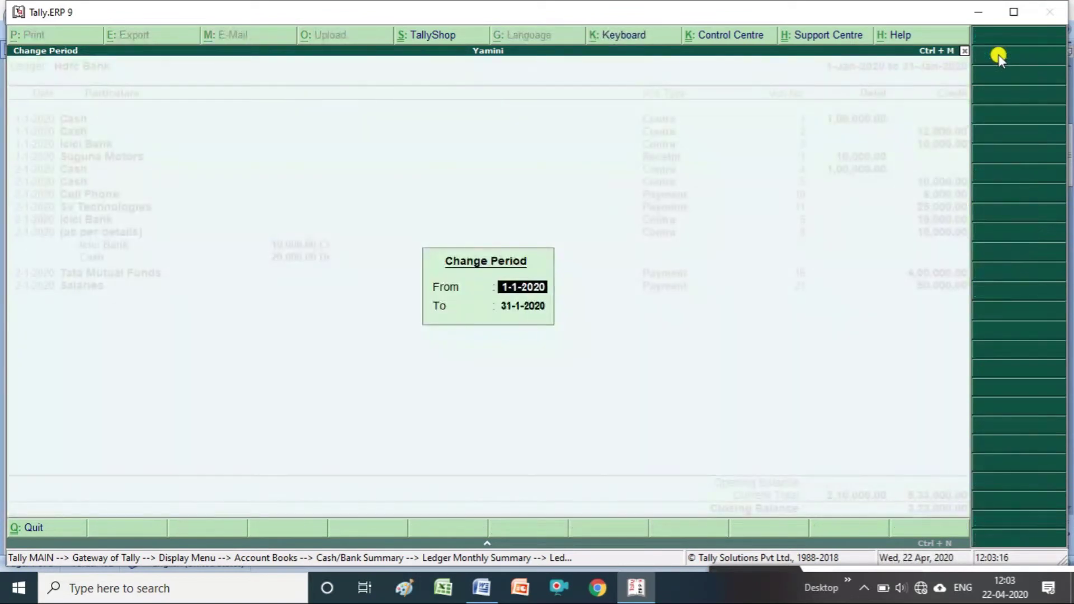
pyautogui.press('Return')
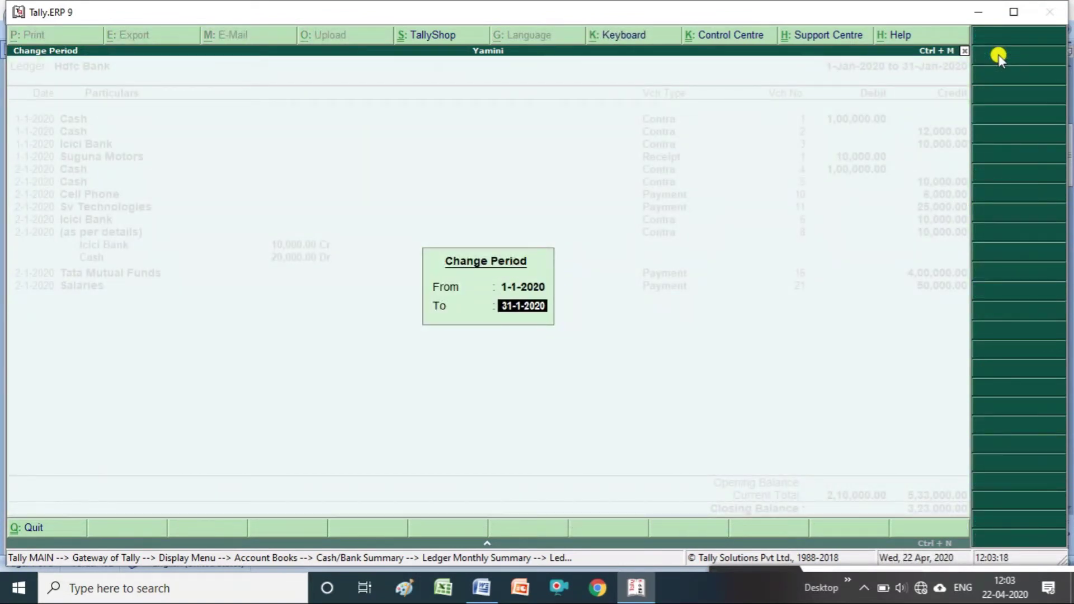
pyautogui.press('Return')
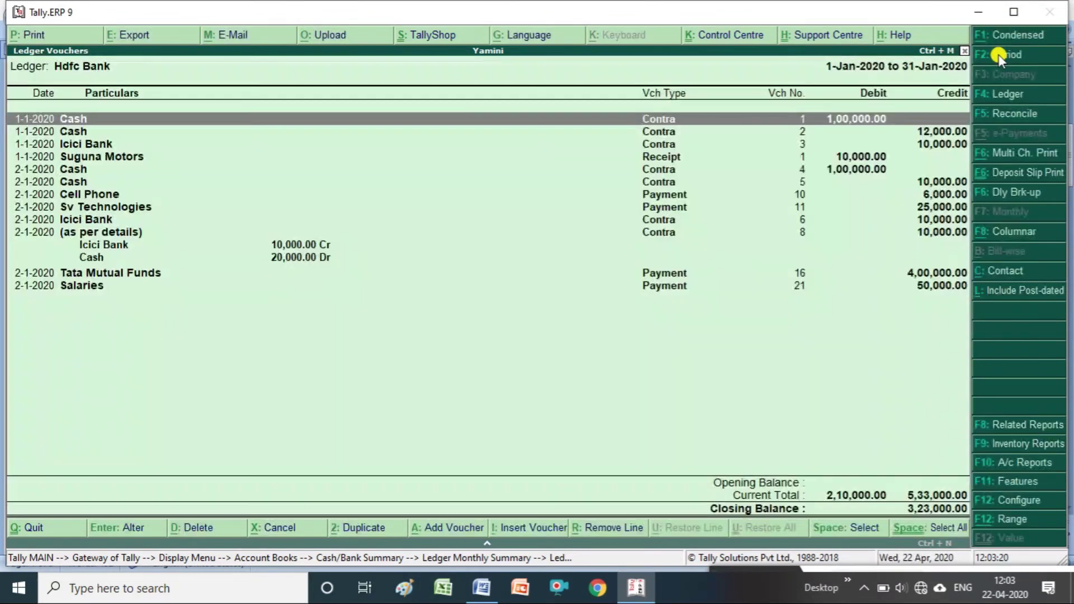
pyautogui.press('Escape')
pyautogui.press('Escape')
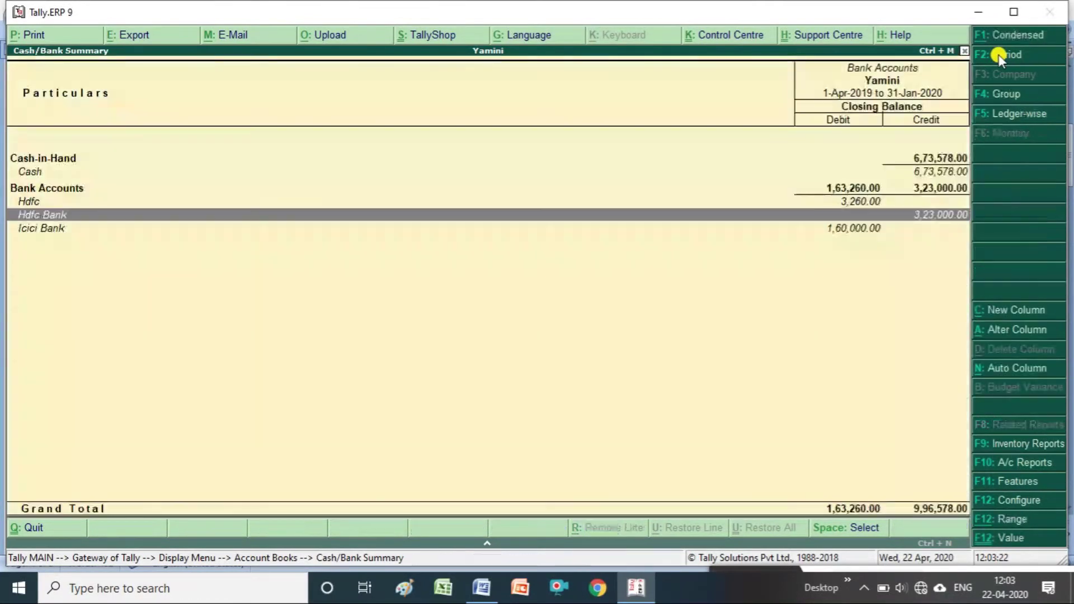
pyautogui.press('Escape')
# View the vouchers of the CAPITAL ledger from the Ledger account book, returning to the list of ledgers.
pyautogui.press('Down')
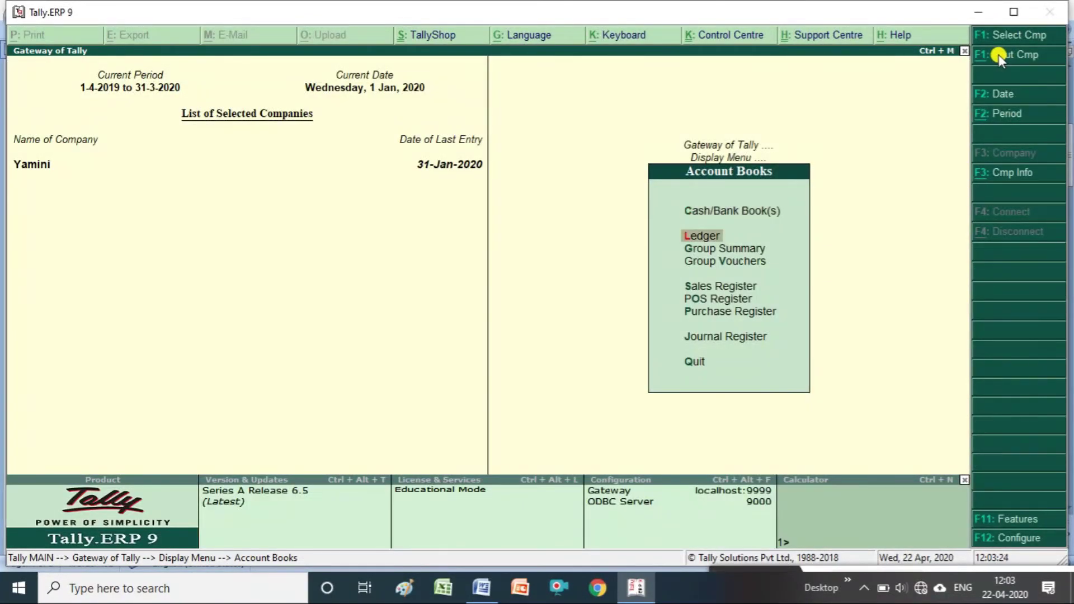
pyautogui.press('Return')
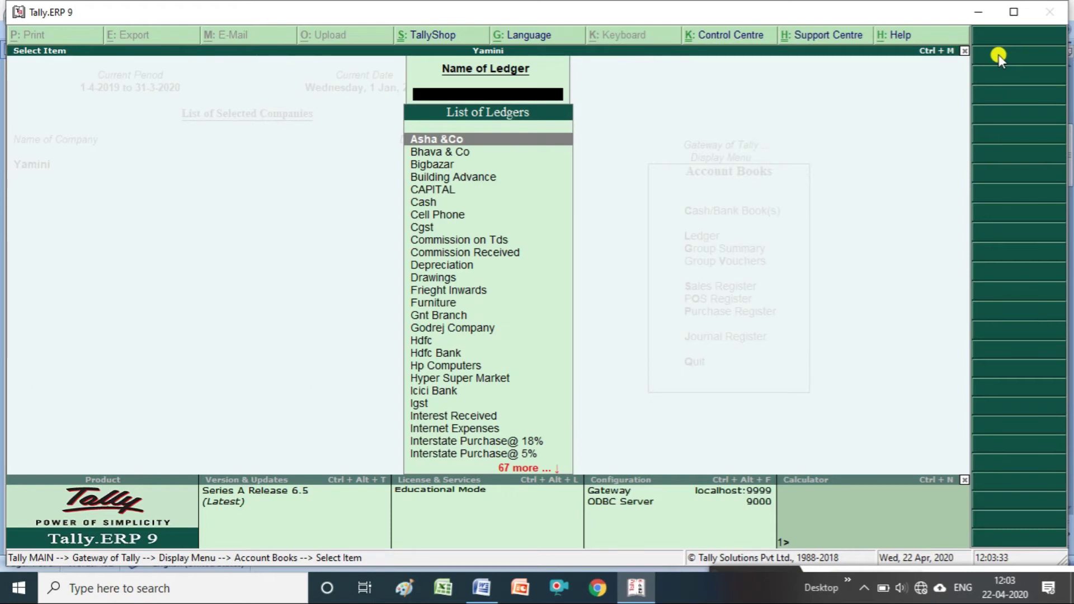
pyautogui.press('Down')
pyautogui.press('Down')
pyautogui.press('Down')
pyautogui.press('Down')
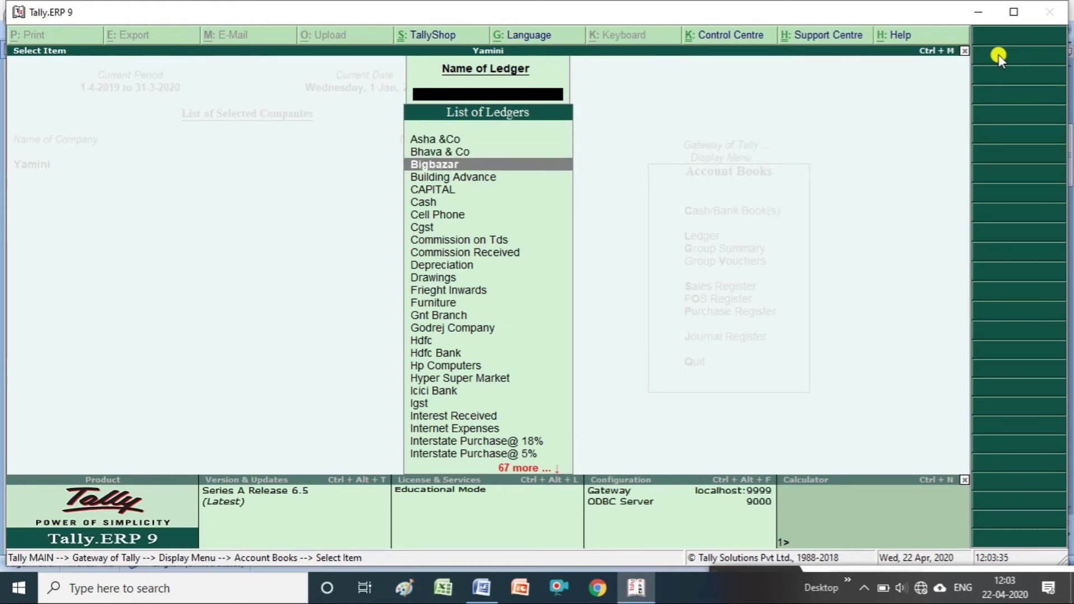
pyautogui.press('Return')
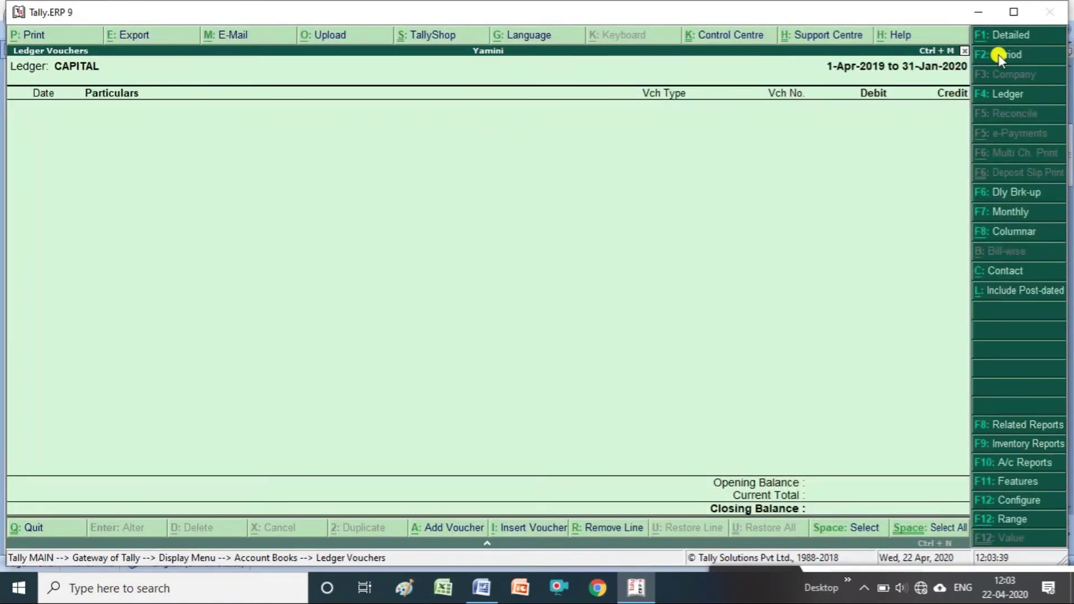
pyautogui.press('Escape')
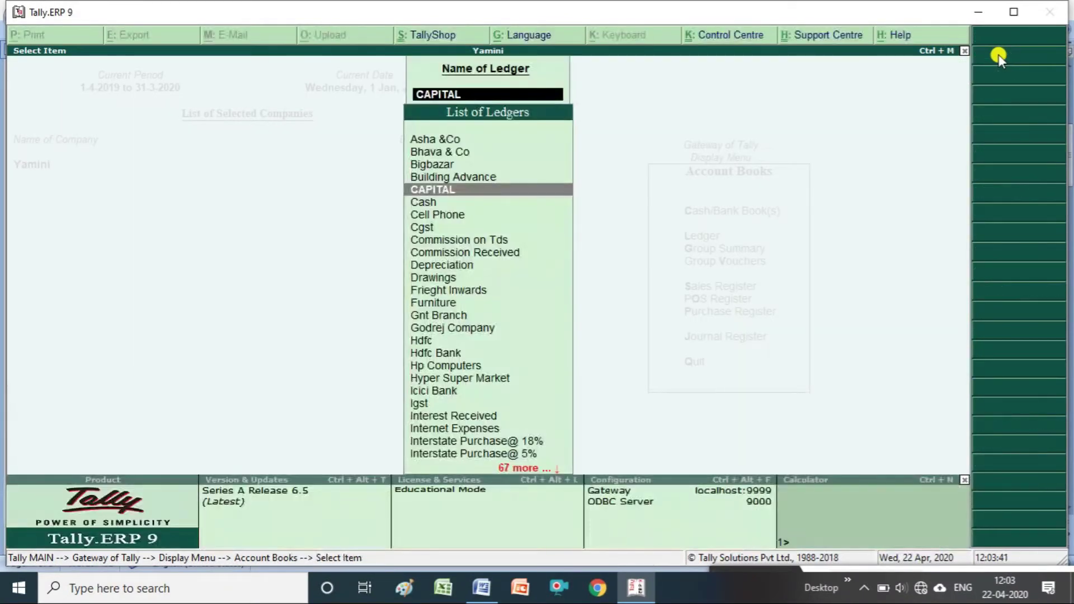
# View the vouchers of the Cell Phone ledger and return to the list of ledgers.
pyautogui.press('Down')
pyautogui.press('Down')
pyautogui.press('Return')
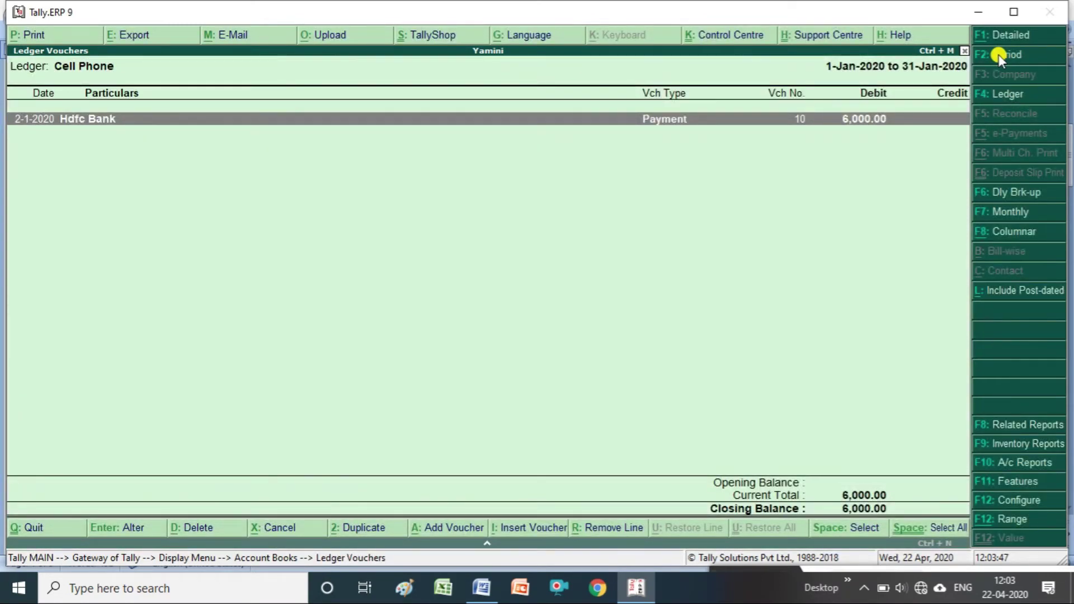
pyautogui.press('F4')
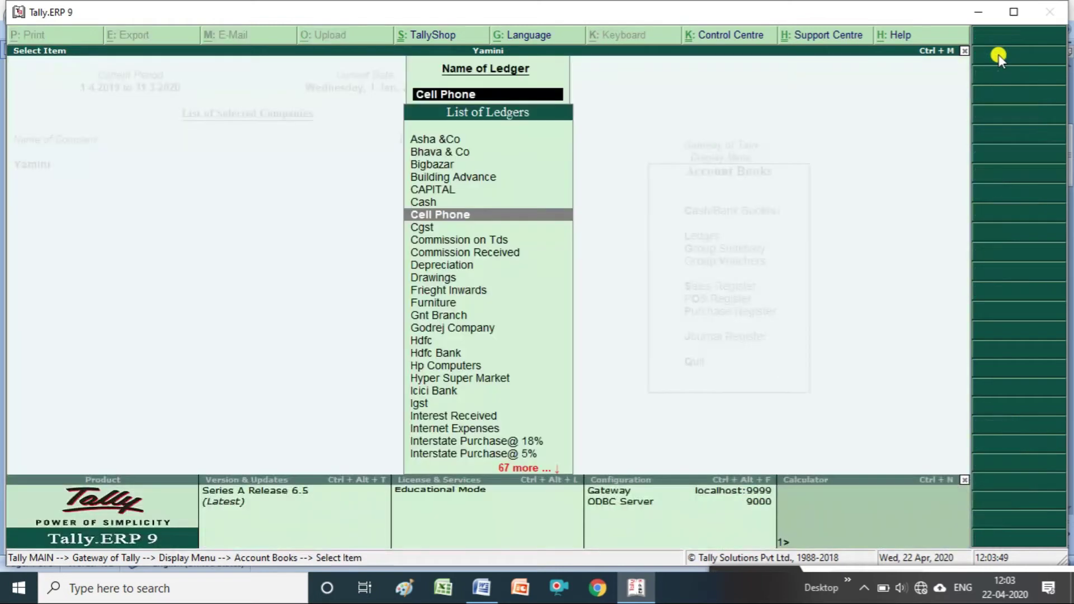
# View the vouchers of the Commission Received ledger and return to the list of ledgers.
pyautogui.press('Down')
pyautogui.press('Down')
pyautogui.press('Down')
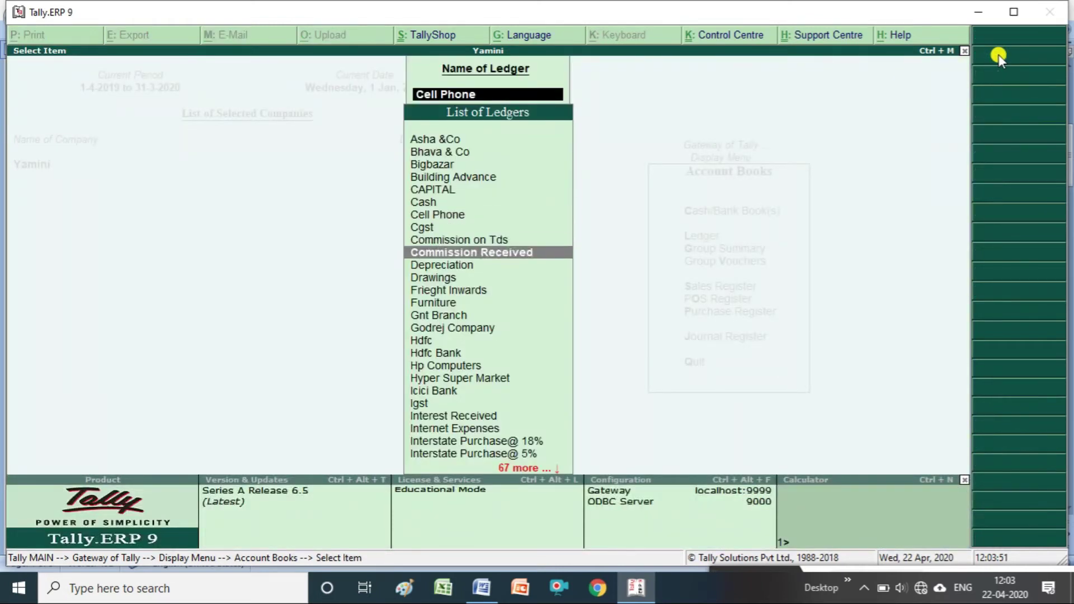
pyautogui.press('Return')
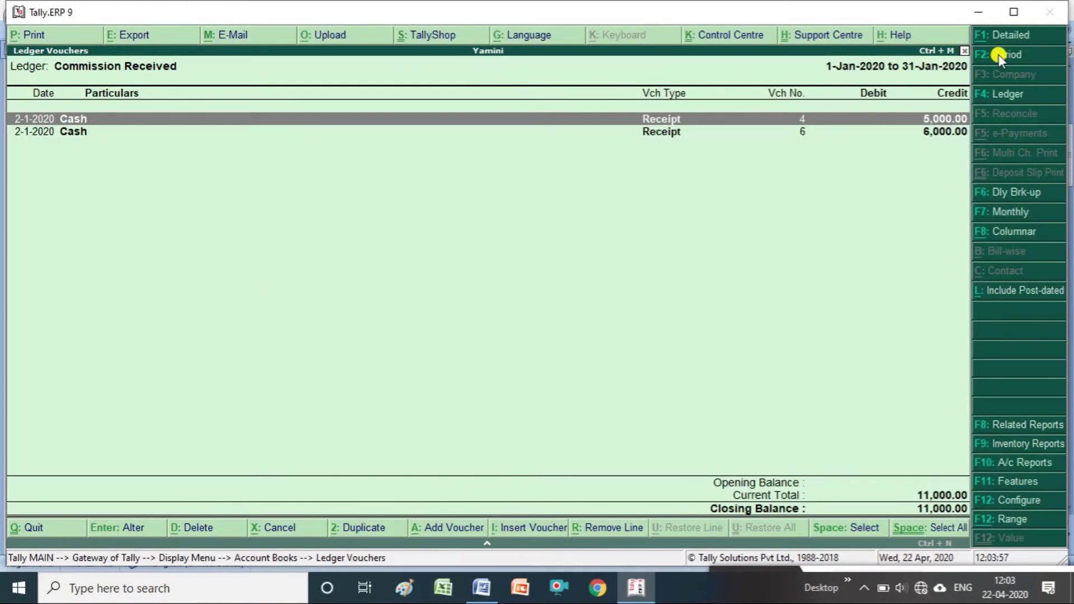
pyautogui.press('Escape')
# View the vouchers of the Godrej Company ledger and return to the list of ledgers.
pyautogui.press('Down')
pyautogui.press('Down')
pyautogui.press('Down')
pyautogui.press('Down')
pyautogui.press('Down')
pyautogui.press('Down')
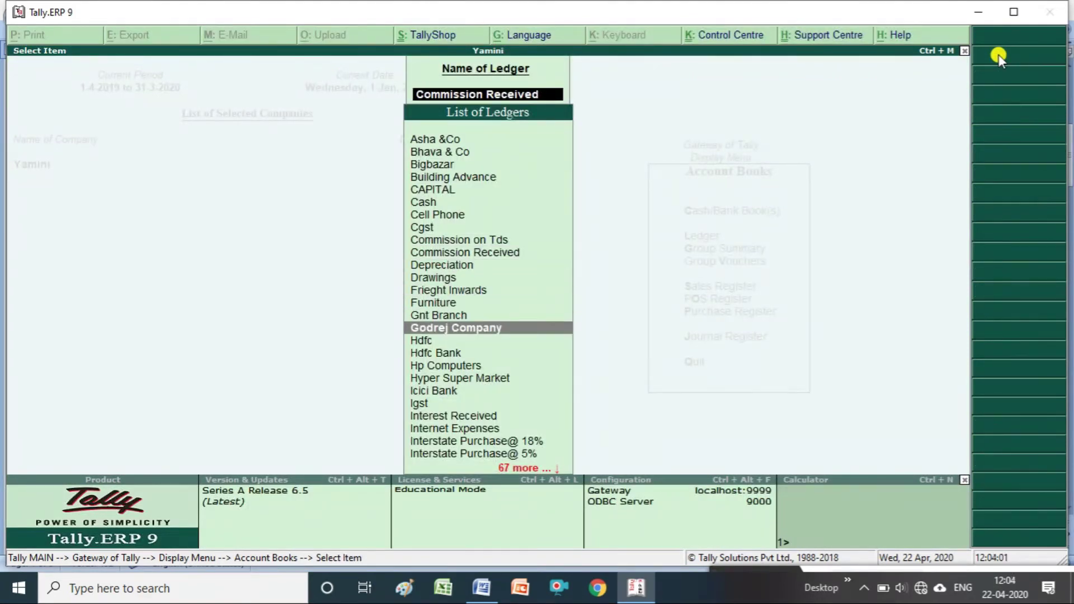
pyautogui.press('Return')
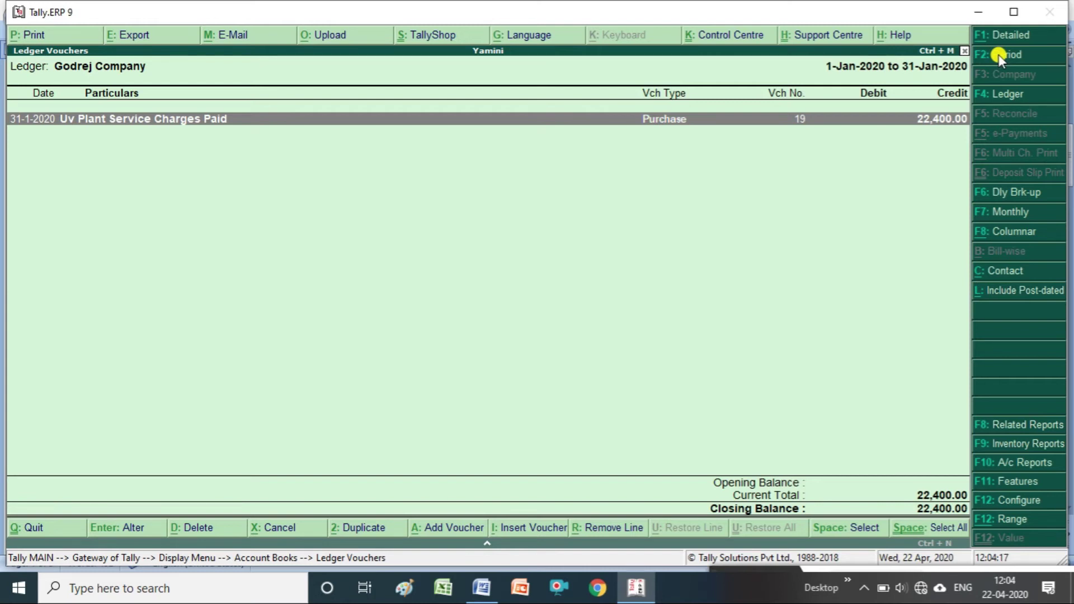
pyautogui.press('Escape')
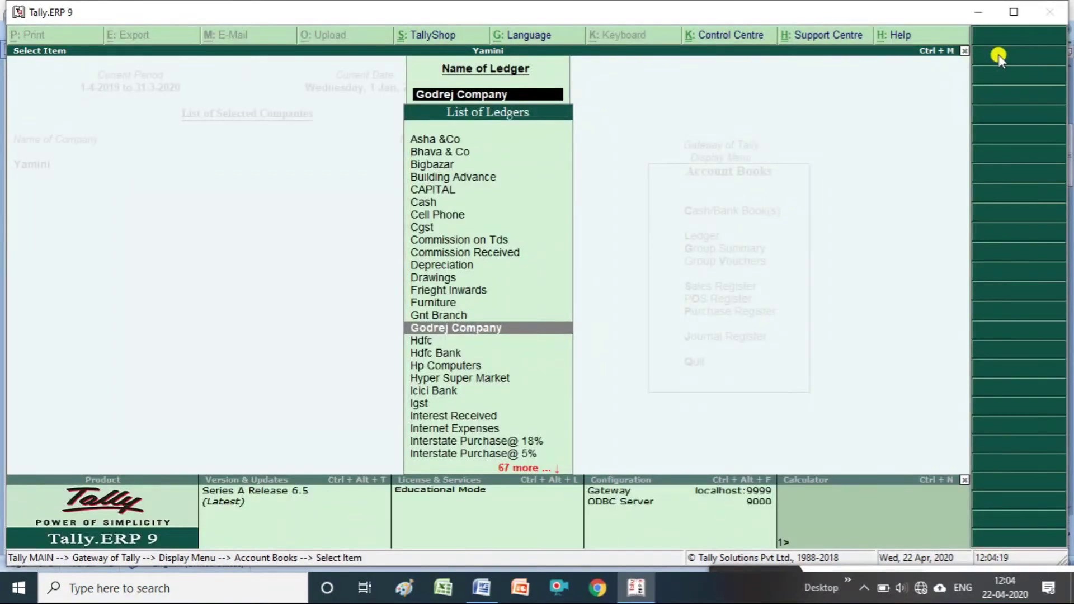
# Find the Sales ledger by entering "Sa", view its vouchers, and return to the account books list.
pyautogui.write('Sa')
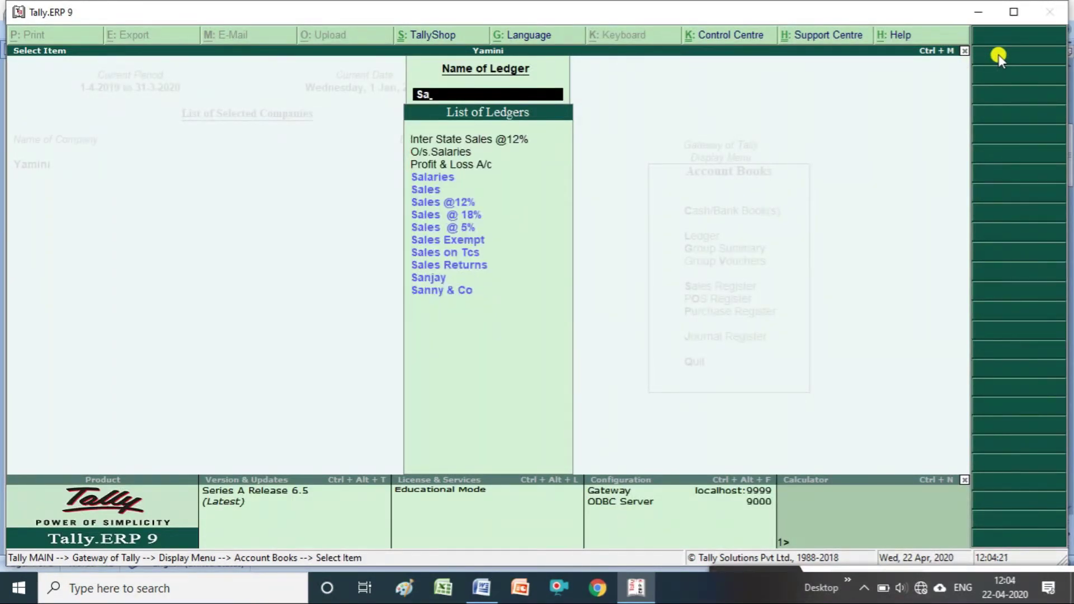
pyautogui.press('Down')
pyautogui.press('Return')
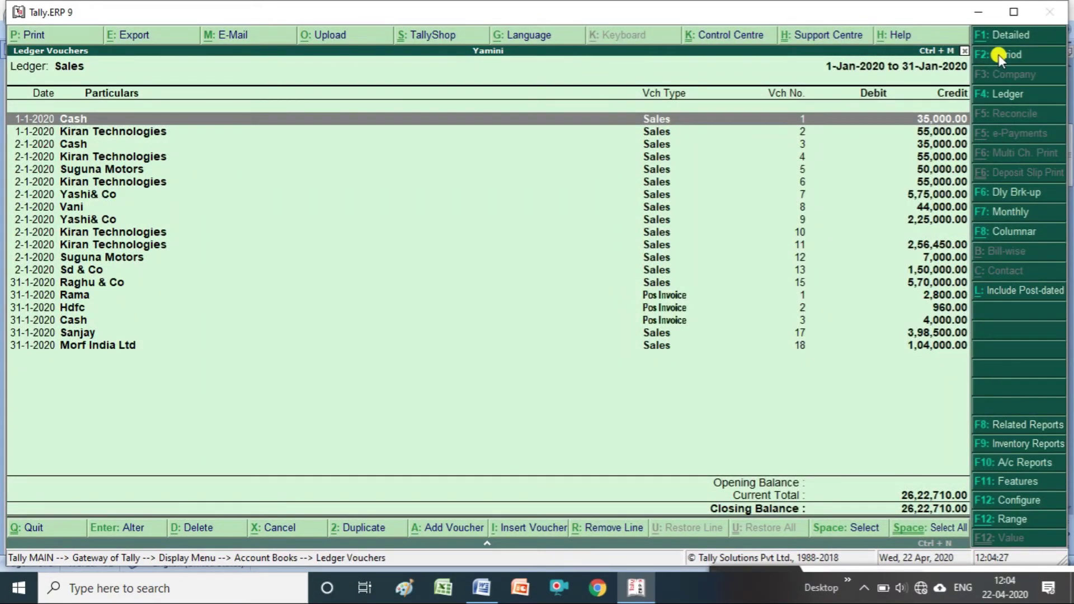
pyautogui.press('Escape')
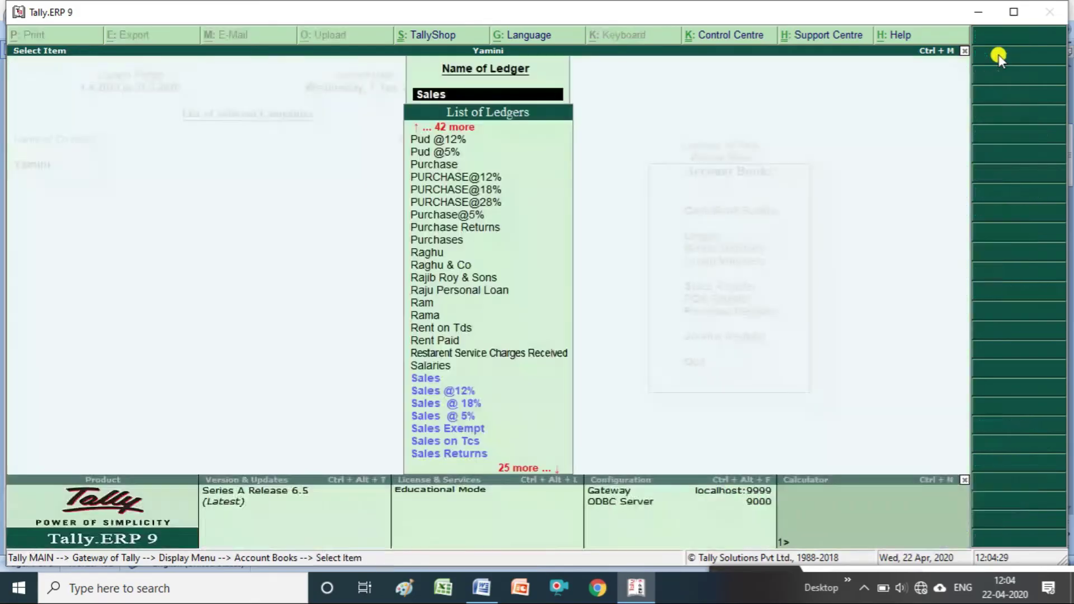
pyautogui.press('Escape')
pyautogui.press('Escape')
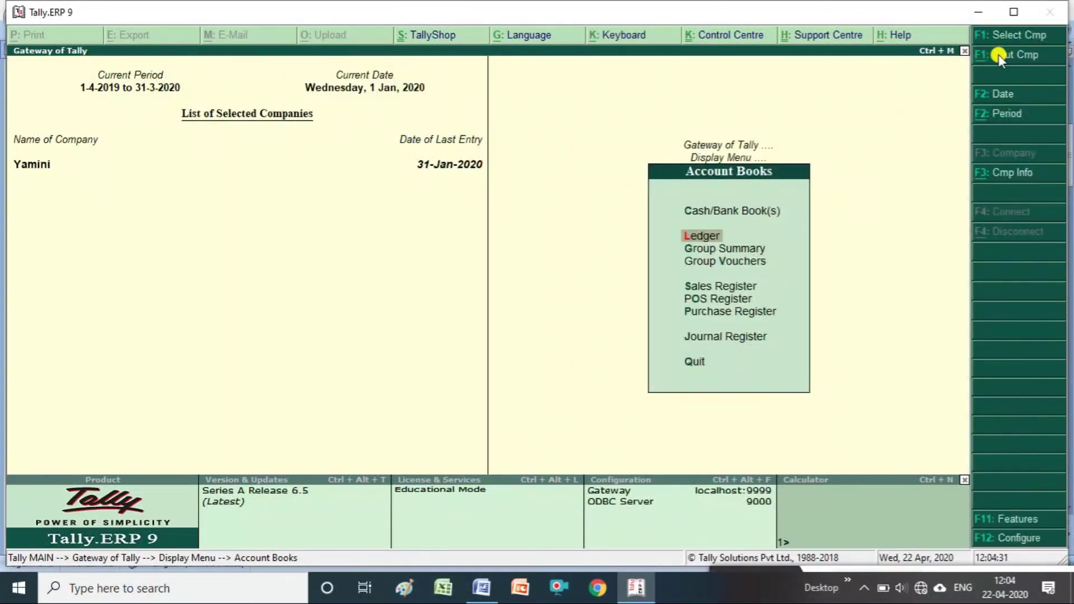
# Open the Group Summary of the Indirect Expenses group, filtering the list of groups by "In".
pyautogui.press('Down')
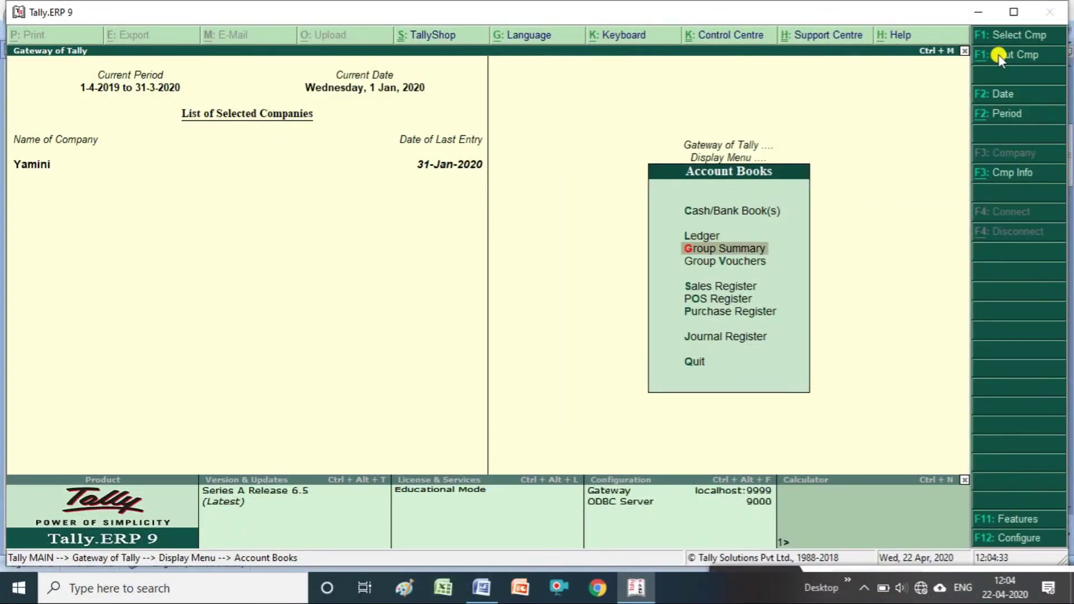
pyautogui.press('Return')
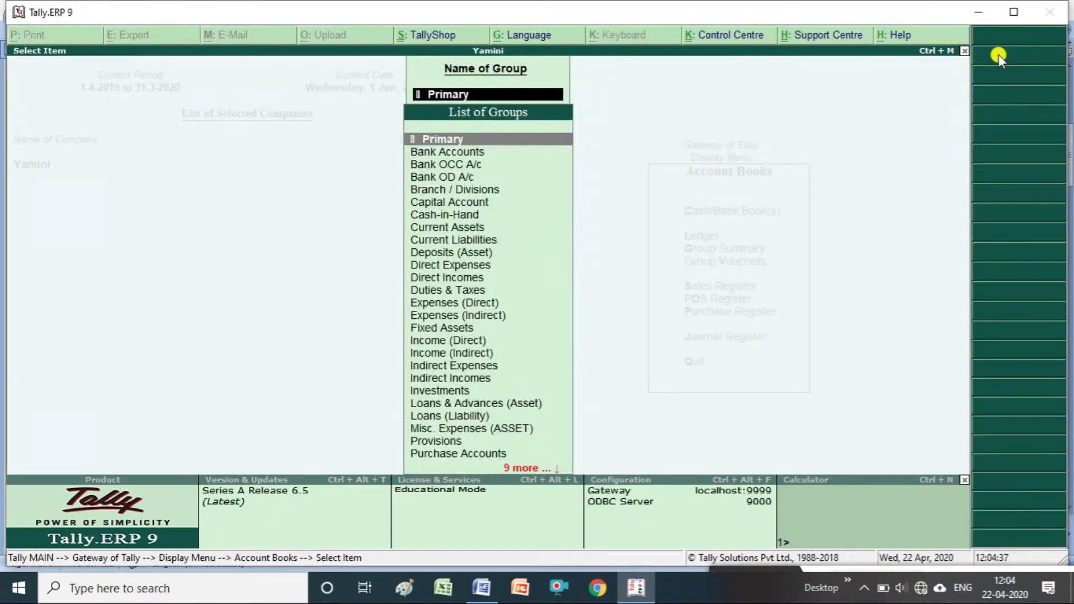
pyautogui.write('In')
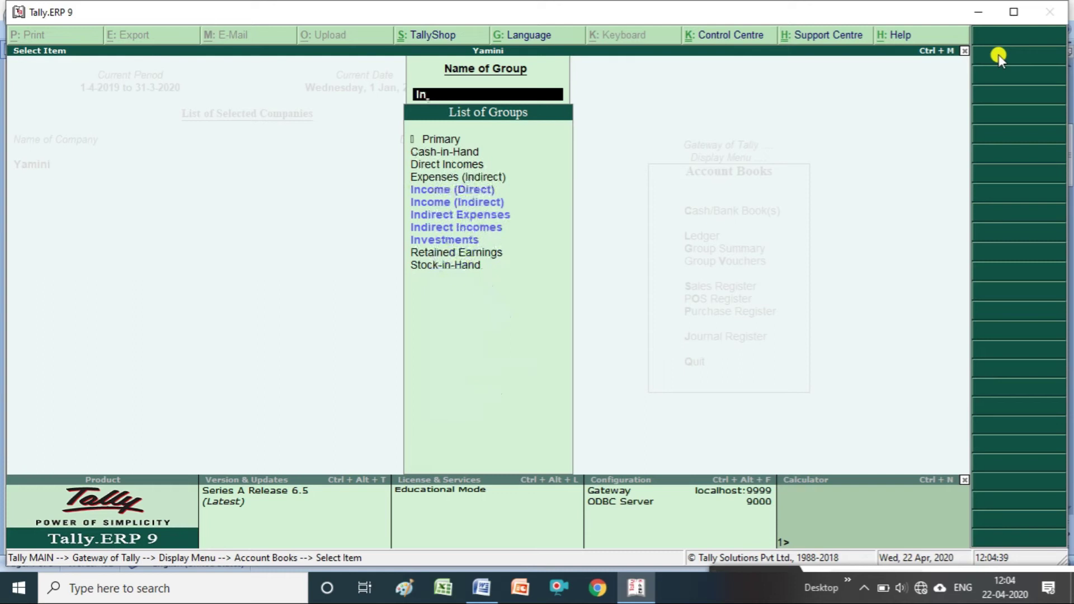
pyautogui.press('Down')
pyautogui.press('Down')
pyautogui.press('Down')
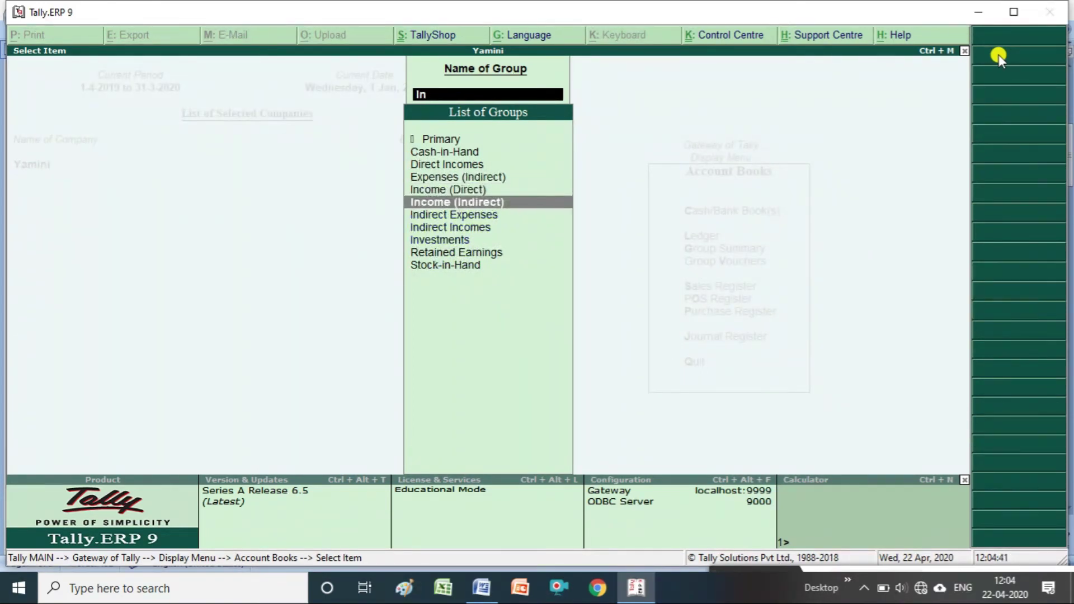
pyautogui.press('Return')
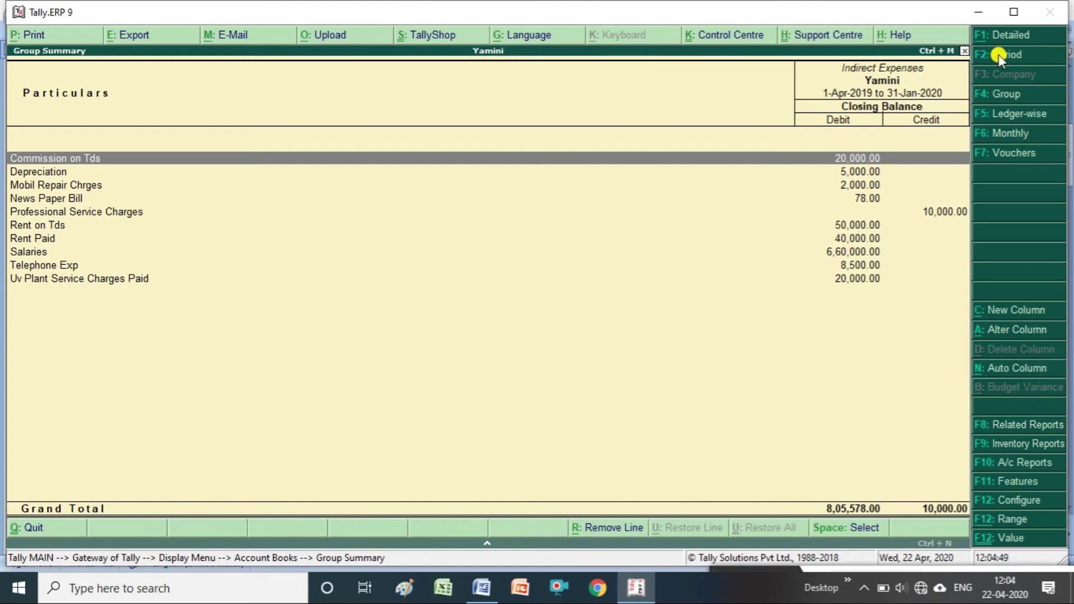
# Look through the ledgers in the Indirect Expenses summary down to Rent on Tds, and return to the group selection.
pyautogui.press('Down')
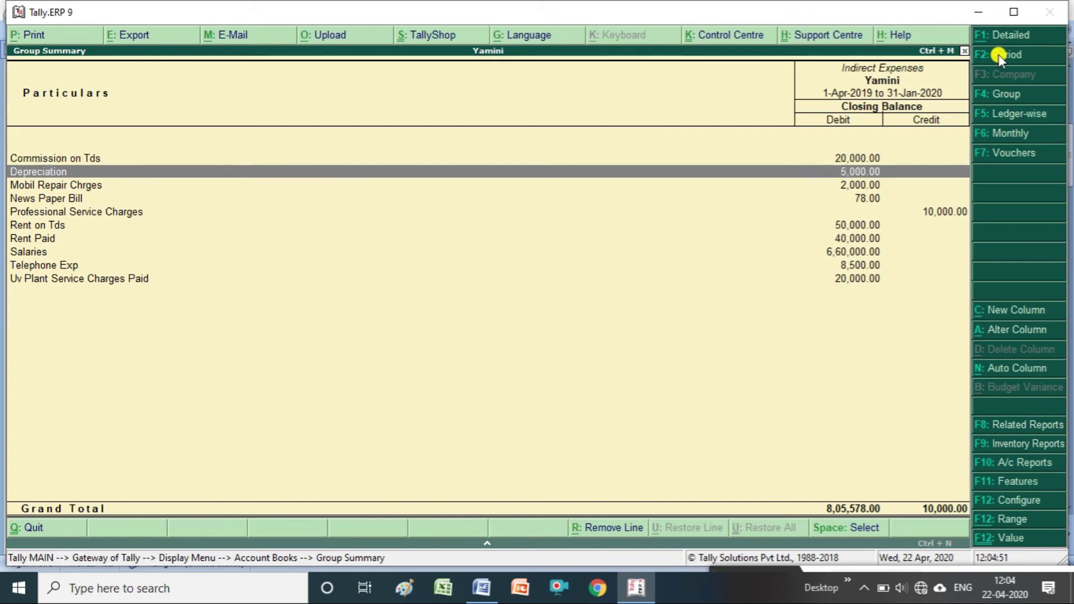
pyautogui.press('Down')
pyautogui.press('Down')
pyautogui.press('Down')
pyautogui.press('Down')
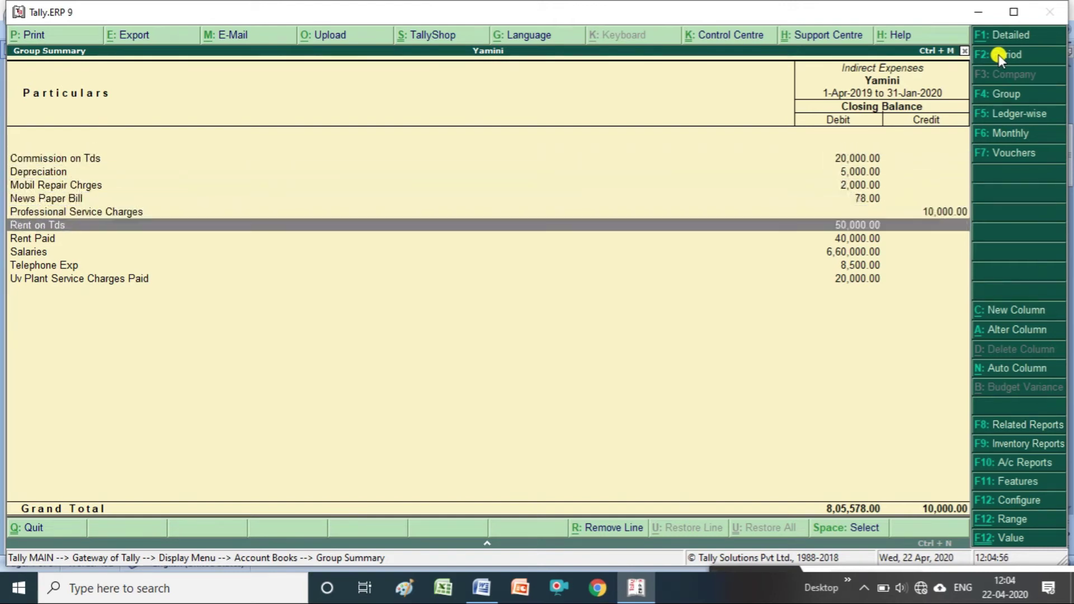
pyautogui.press('Escape')
pyautogui.press('Escape')
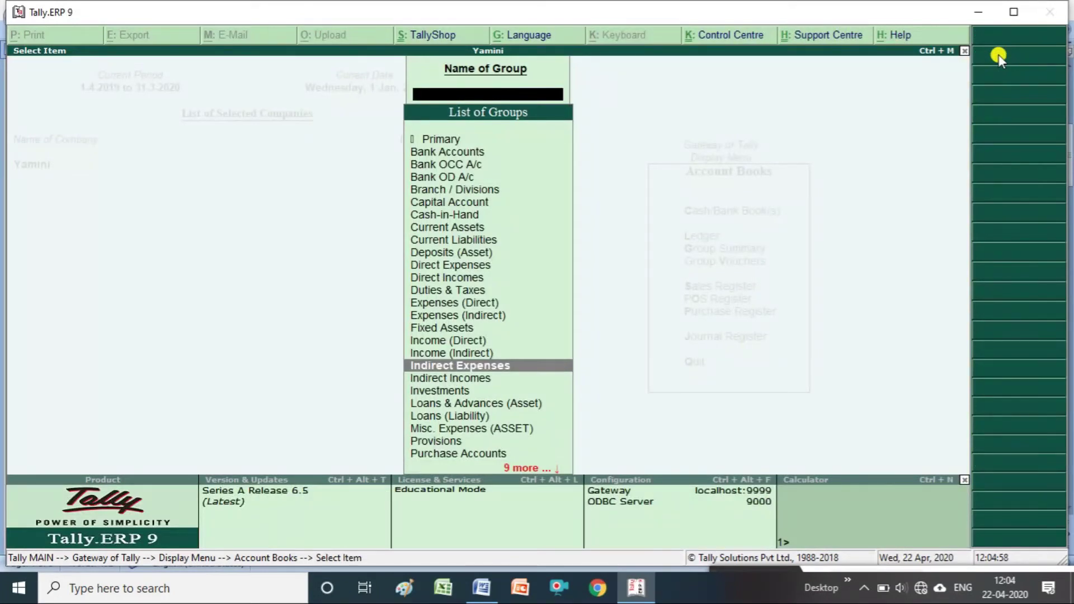
# View the Group Vouchers of Purchase Accounts, filtering the list of groups by "Pu", and return to the account books list.
pyautogui.press('Escape')
pyautogui.press('Down')
pyautogui.press('Return')
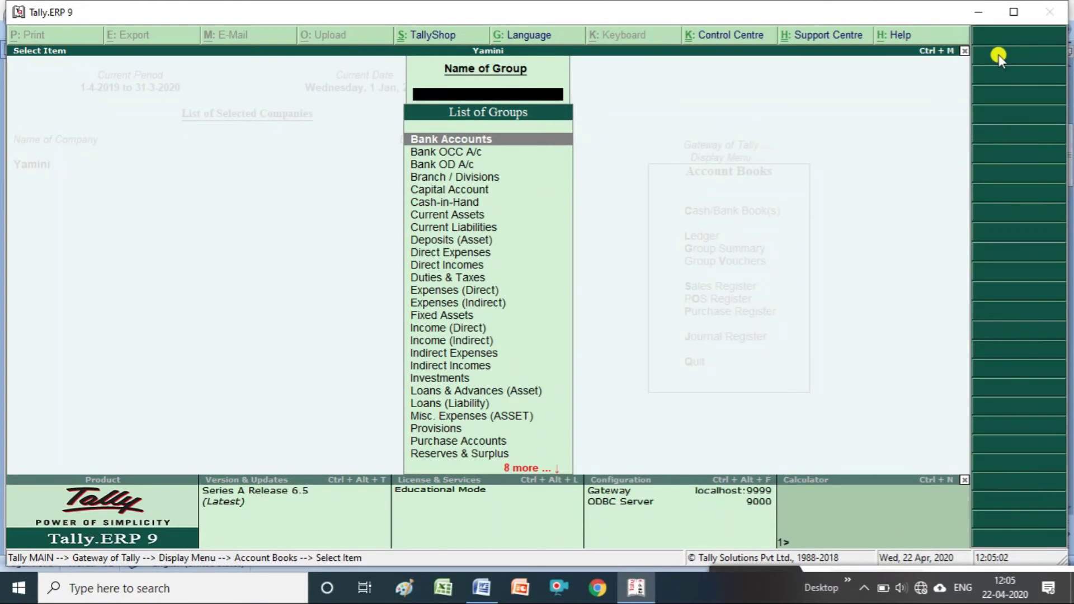
pyautogui.write('Pu')
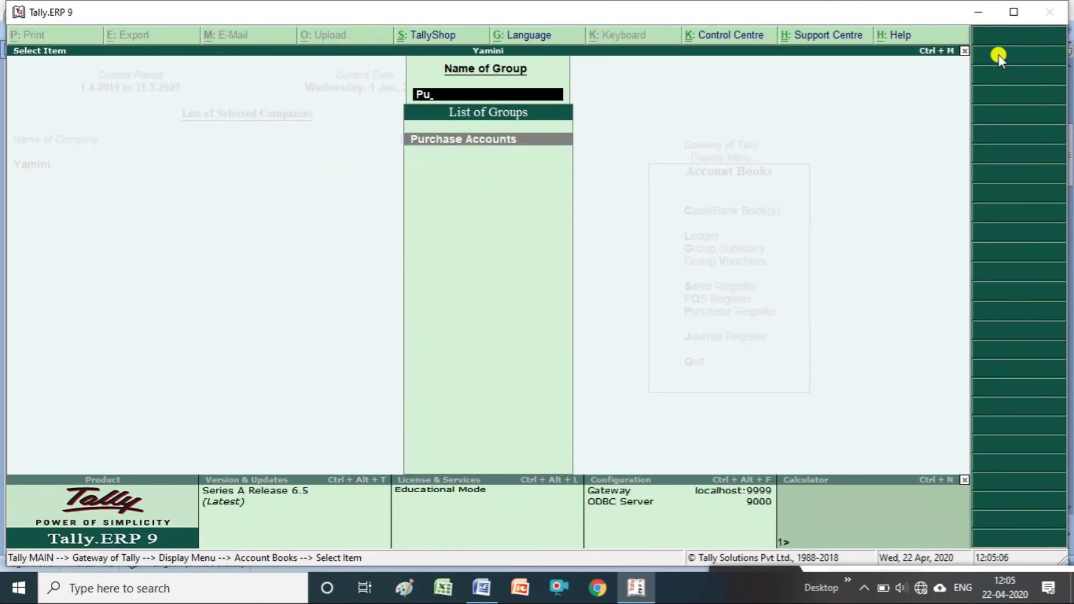
pyautogui.press('Return')
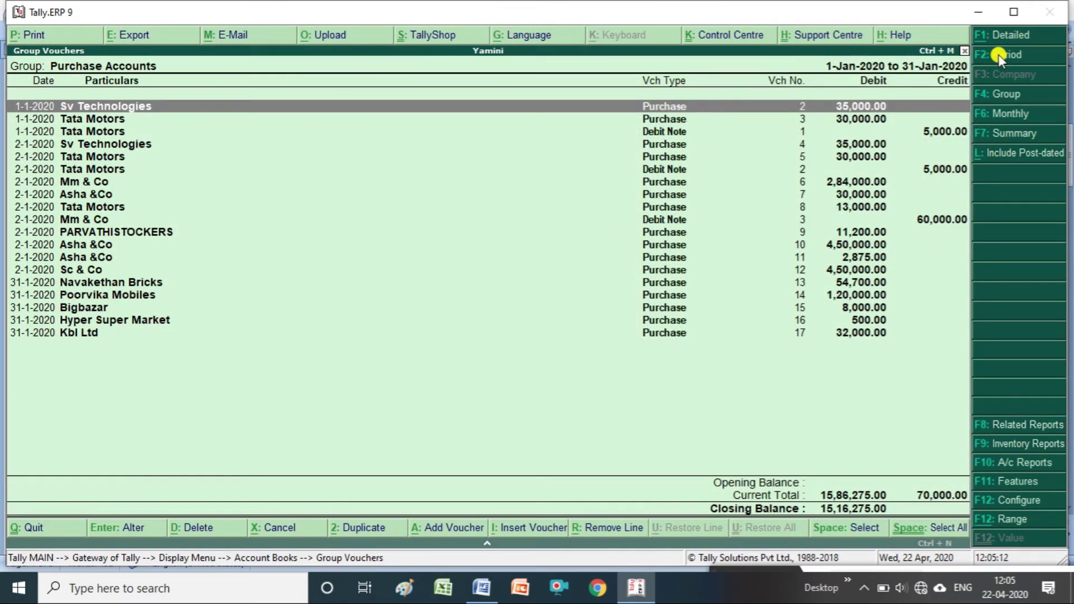
pyautogui.press('Escape')
pyautogui.press('Escape')
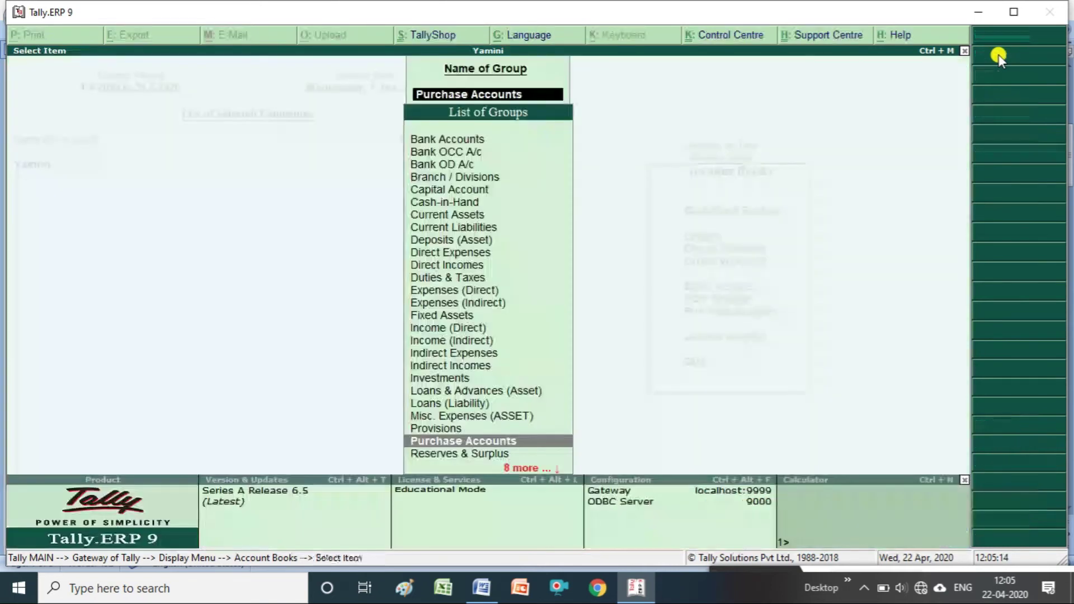
# Open the Sales Register, view January's sales vouchers, and return to the account books list.
pyautogui.press('Down')
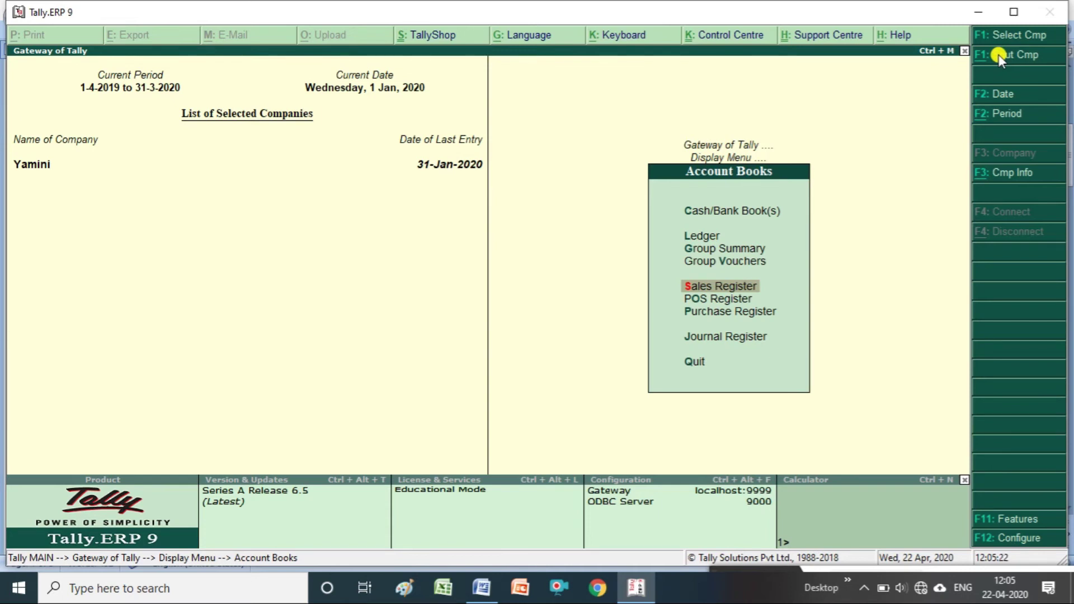
pyautogui.press('Return')
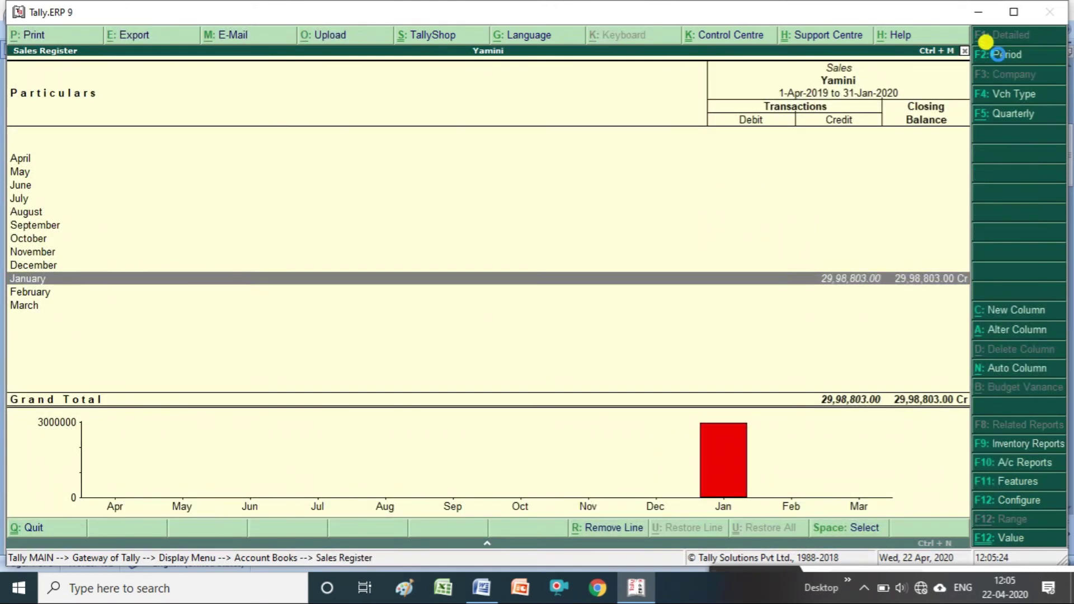
pyautogui.press('Return')
pyautogui.press('Escape')
pyautogui.press('Escape')
# Open the Purchase Register, view January's purchase vouchers, and return to the account books list.
pyautogui.press('Down')
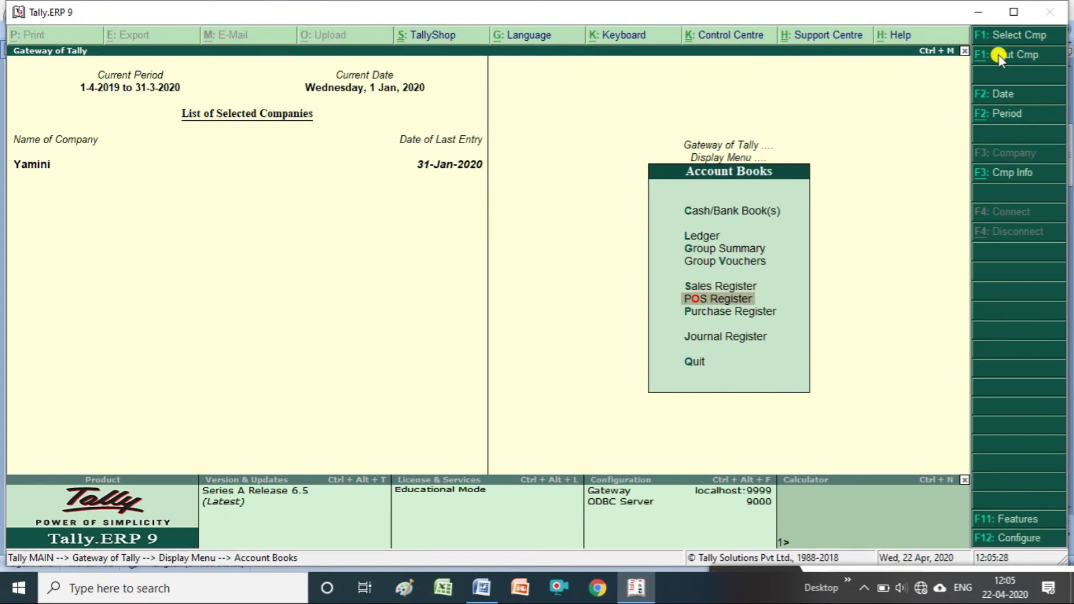
pyautogui.press('Down')
pyautogui.press('Return')
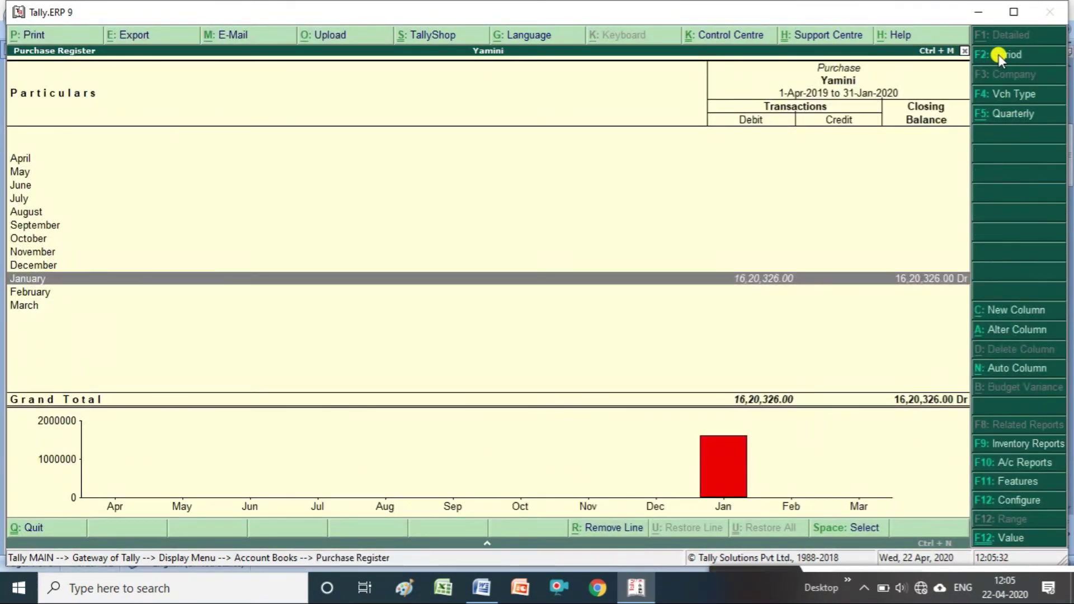
pyautogui.press('Return')
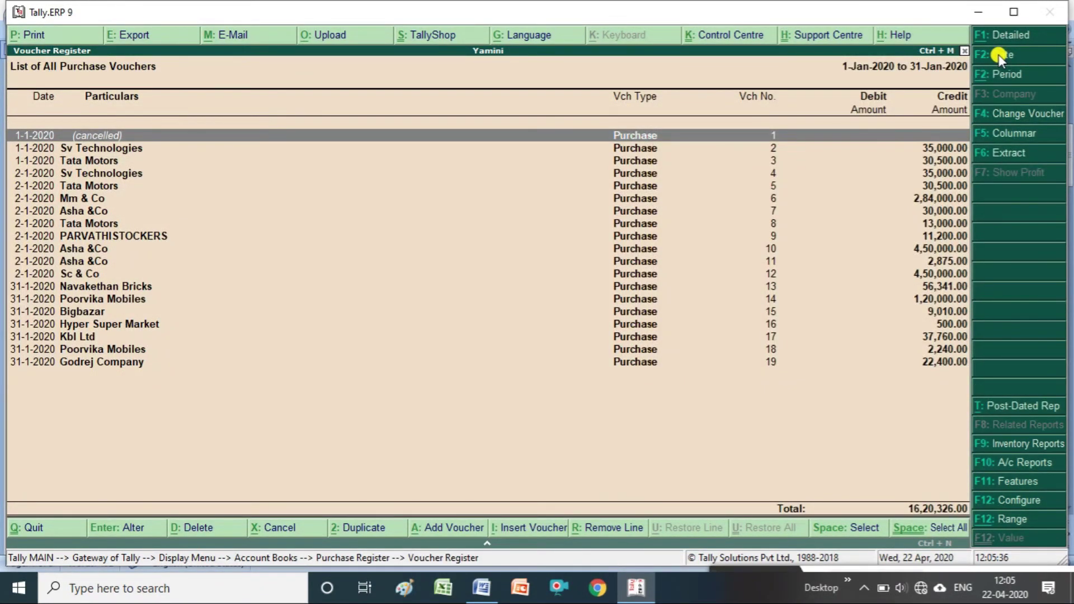
pyautogui.press('Escape')
pyautogui.press('Escape')
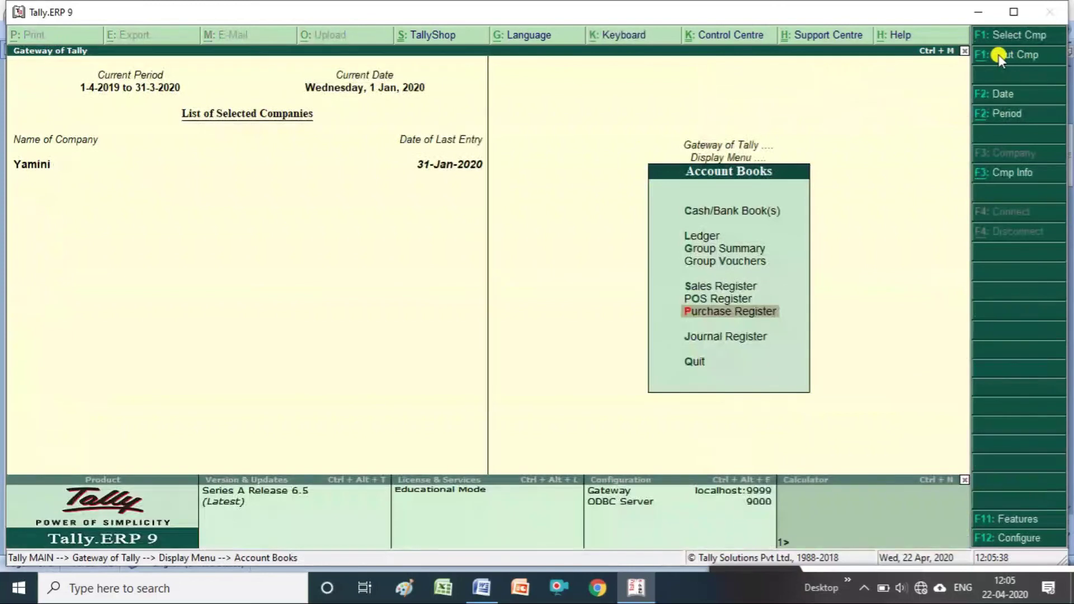
# Open the Journal Register and look through its months from April to January.
pyautogui.press('Down')
pyautogui.press('Return')
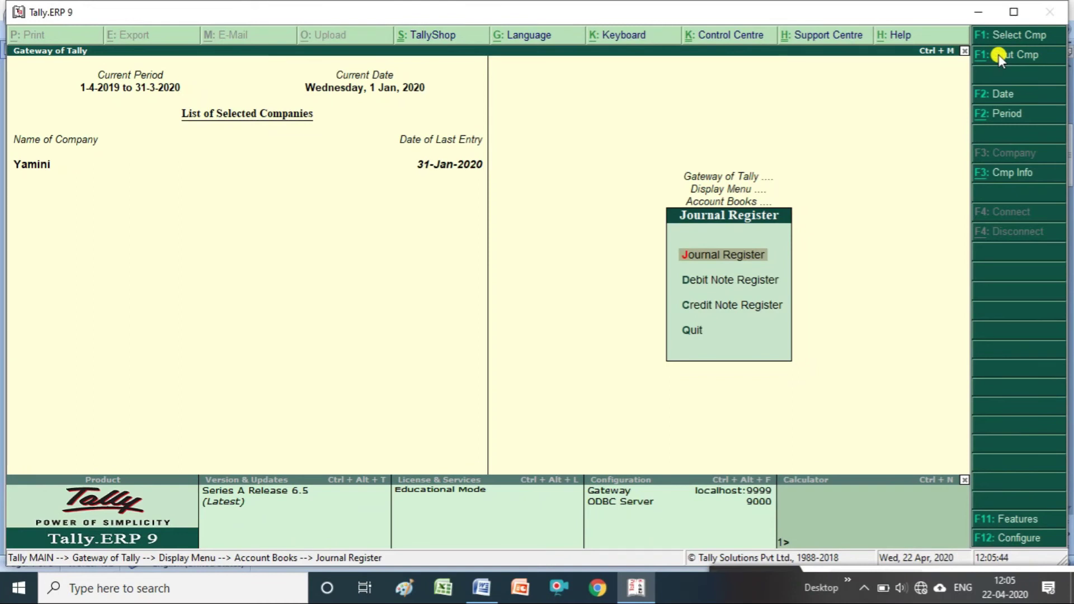
pyautogui.press('Return')
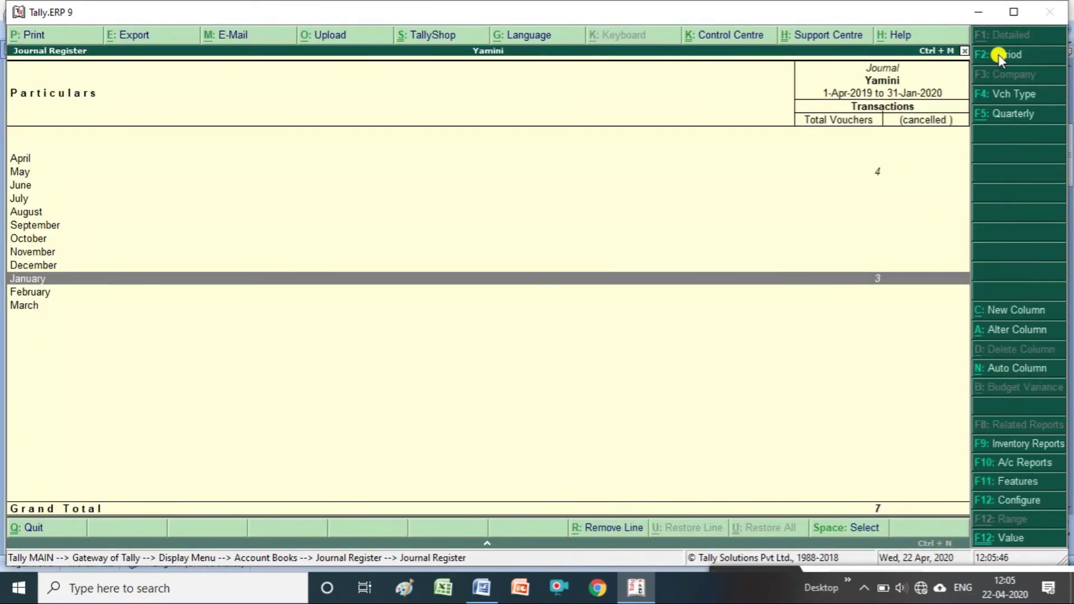
pyautogui.press('Up')
pyautogui.press('Up')
pyautogui.press('Up')
pyautogui.press('Up')
pyautogui.press('Up')
pyautogui.press('Up')
pyautogui.press('Up')
pyautogui.press('Up')
pyautogui.press('Up')
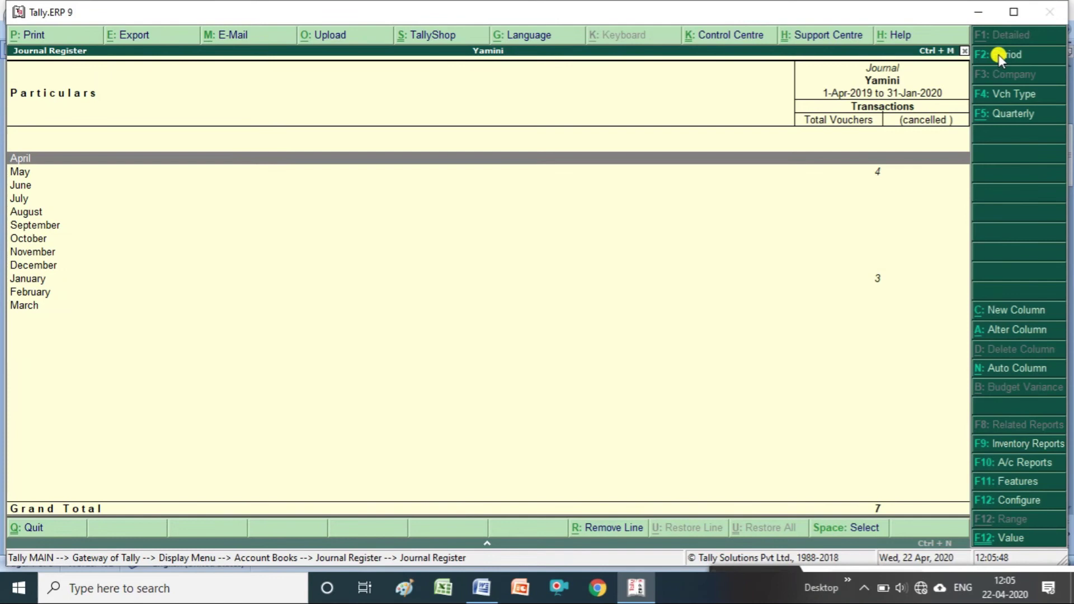
pyautogui.press('Down')
pyautogui.press('Down')
pyautogui.press('Down')
pyautogui.press('Down')
pyautogui.press('Down')
pyautogui.press('Down')
pyautogui.press('Down')
pyautogui.press('Down')
pyautogui.press('Down')
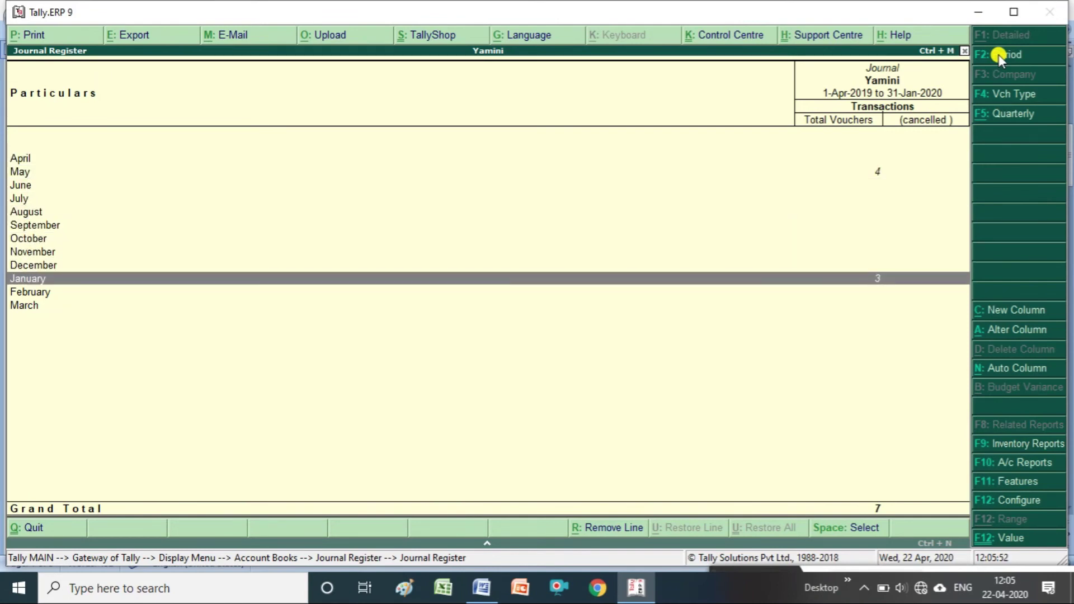
pyautogui.press('Down')
pyautogui.press('Up')
# View January's journal vouchers, open the Depreciation voucher, and leave it and the register without changes.
pyautogui.click(999, 54)
pyautogui.press('Return')
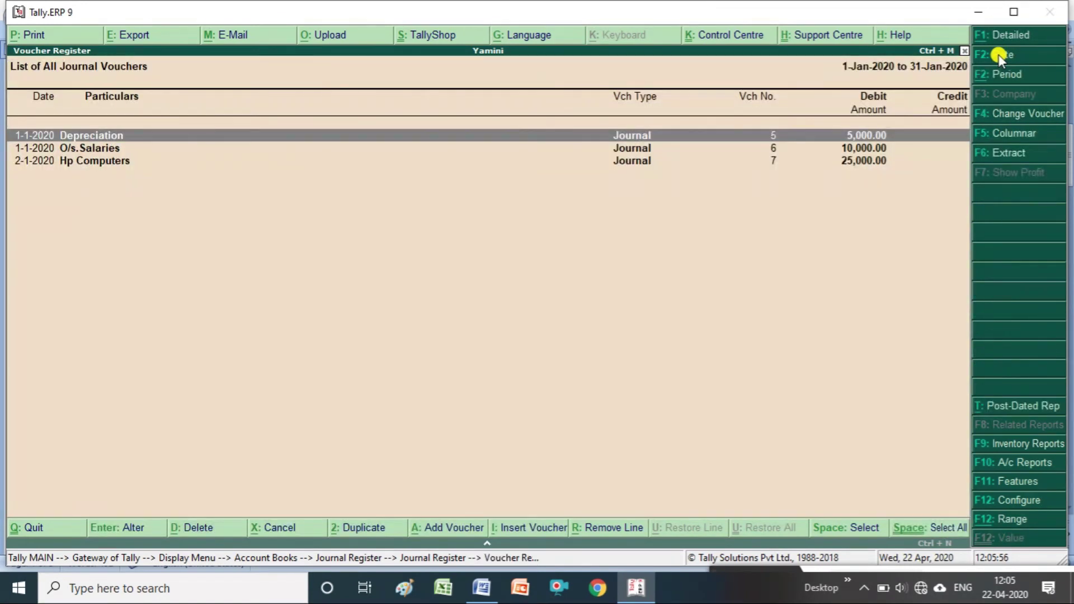
pyautogui.press('Return')
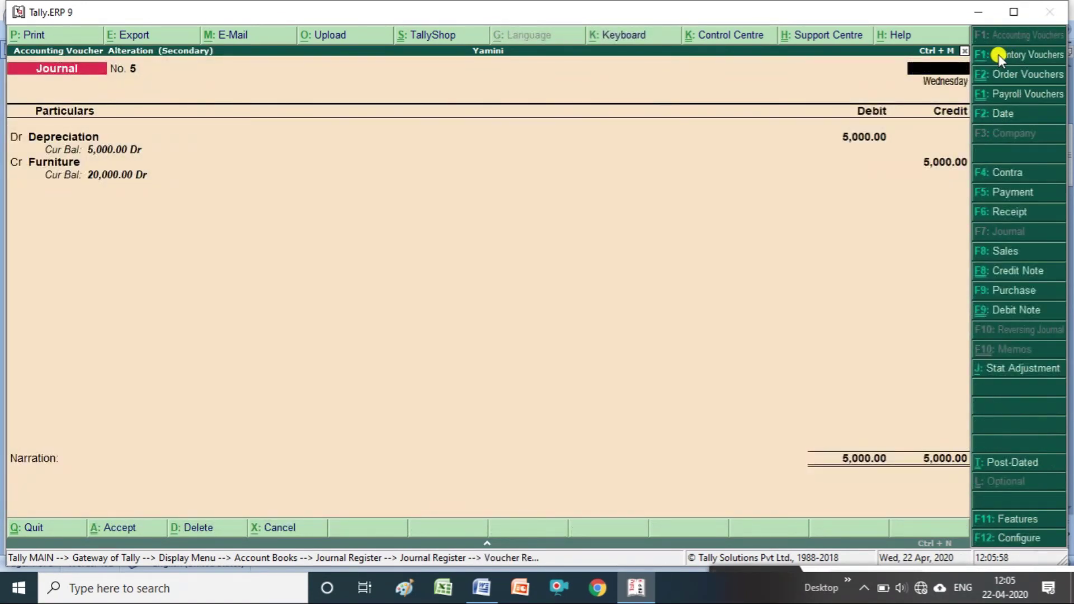
pyautogui.press('Escape')
pyautogui.press('y')
pyautogui.press('Escape')
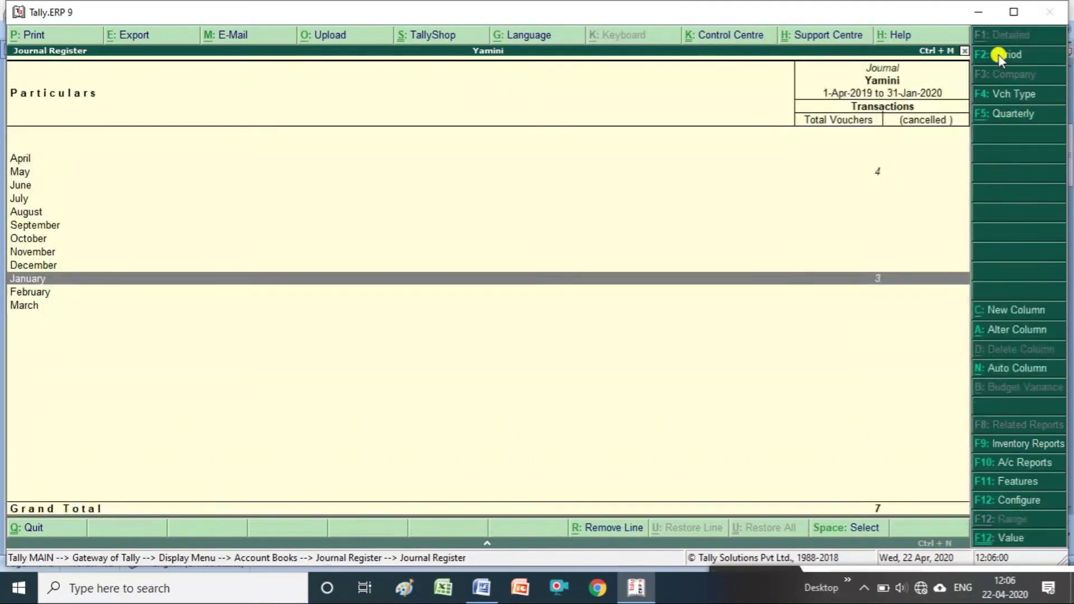
pyautogui.press('Escape')
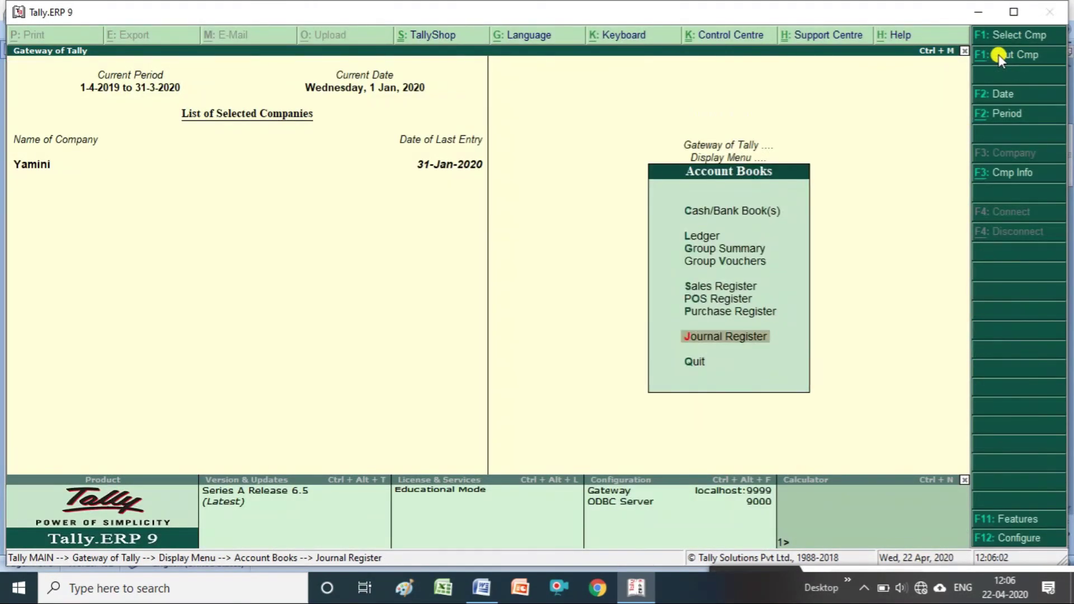
# Return to the Gateway of Tally and reopen the Journal Register submenu through Display and Account Books.
pyautogui.press('Escape')
pyautogui.press('Escape')
pyautogui.press('Return')
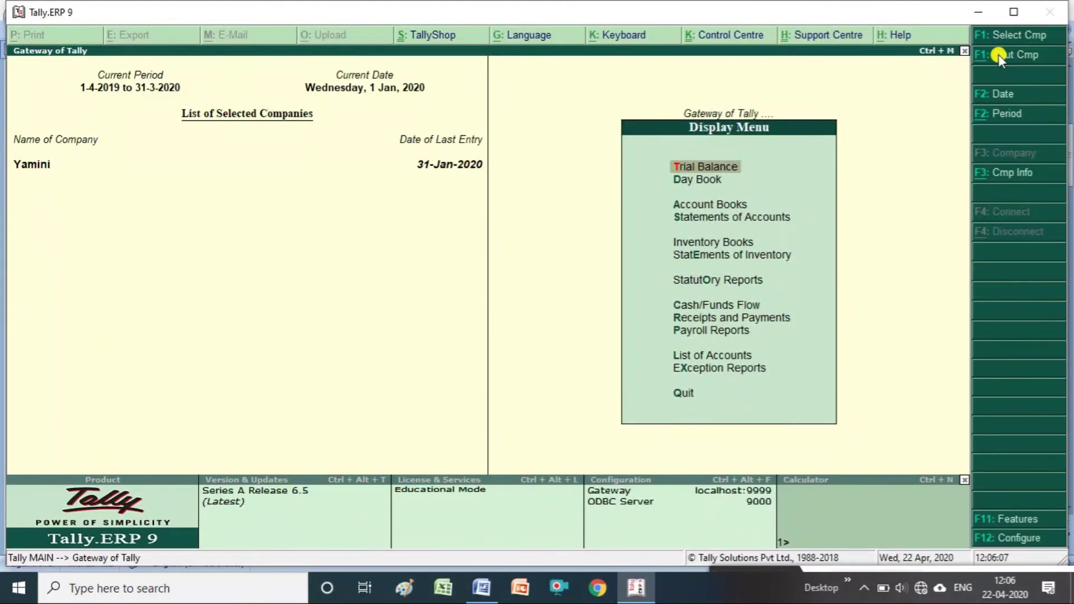
pyautogui.press('Down')
pyautogui.press('Down')
pyautogui.press('Return')
pyautogui.press('Down')
pyautogui.press('Down')
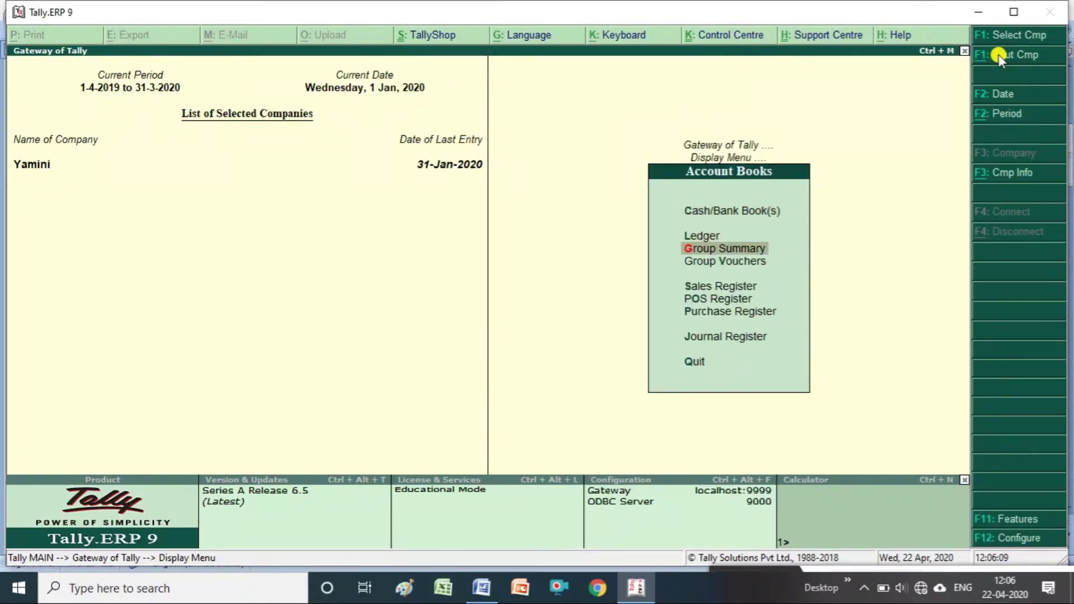
pyautogui.press('Down')
pyautogui.press('Down')
pyautogui.press('Down')
pyautogui.press('Down')
pyautogui.press('Return')
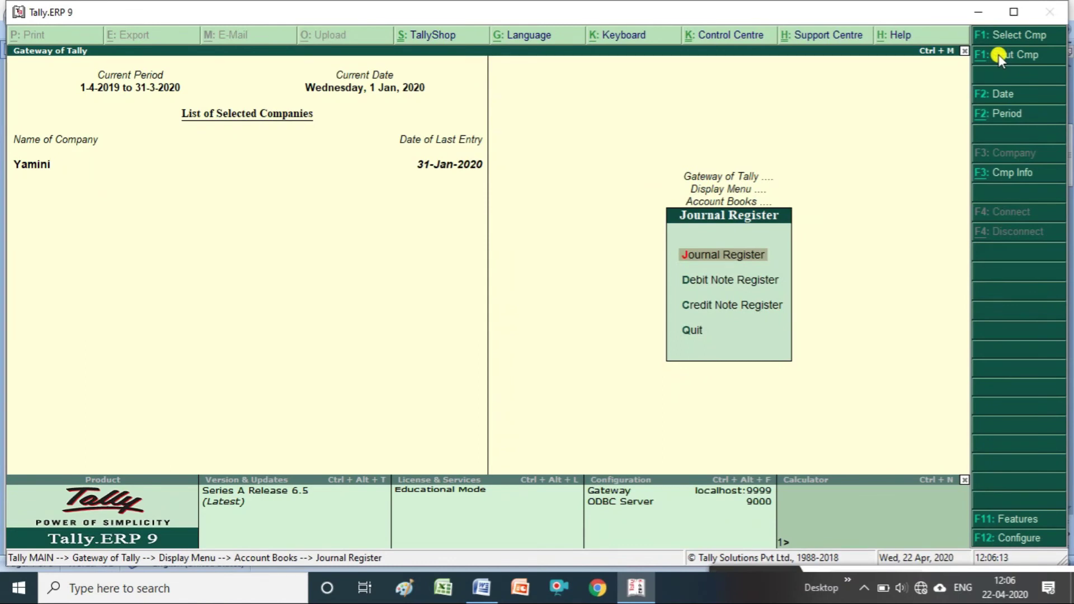
# Open the Debit Note Register, view January's debit notes, and return to the Journal Register submenu.
pyautogui.press('Down')
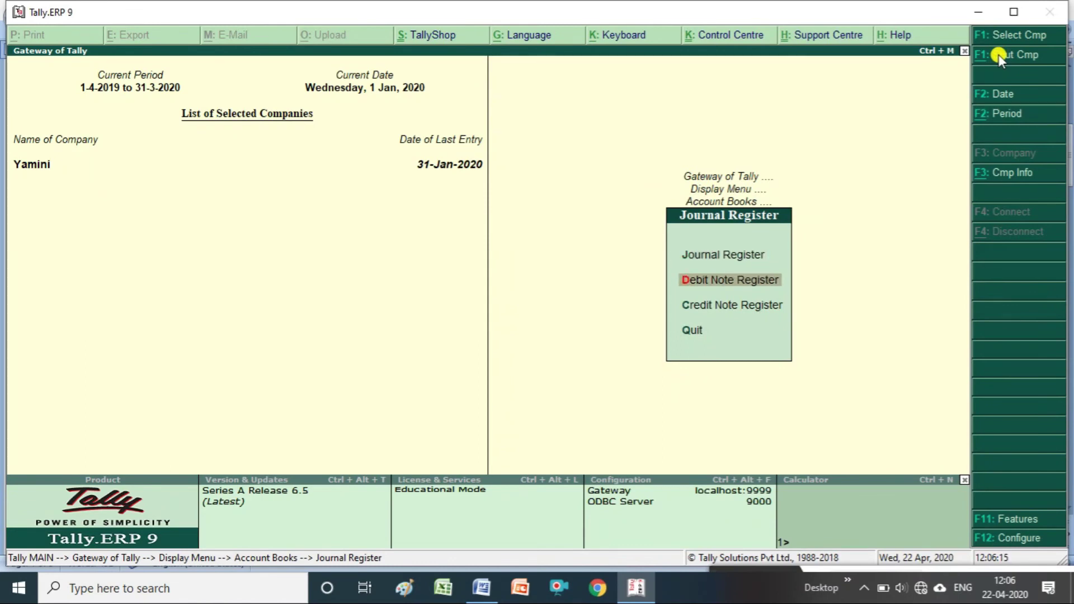
pyautogui.press('Down')
pyautogui.press('Up')
pyautogui.press('Return')
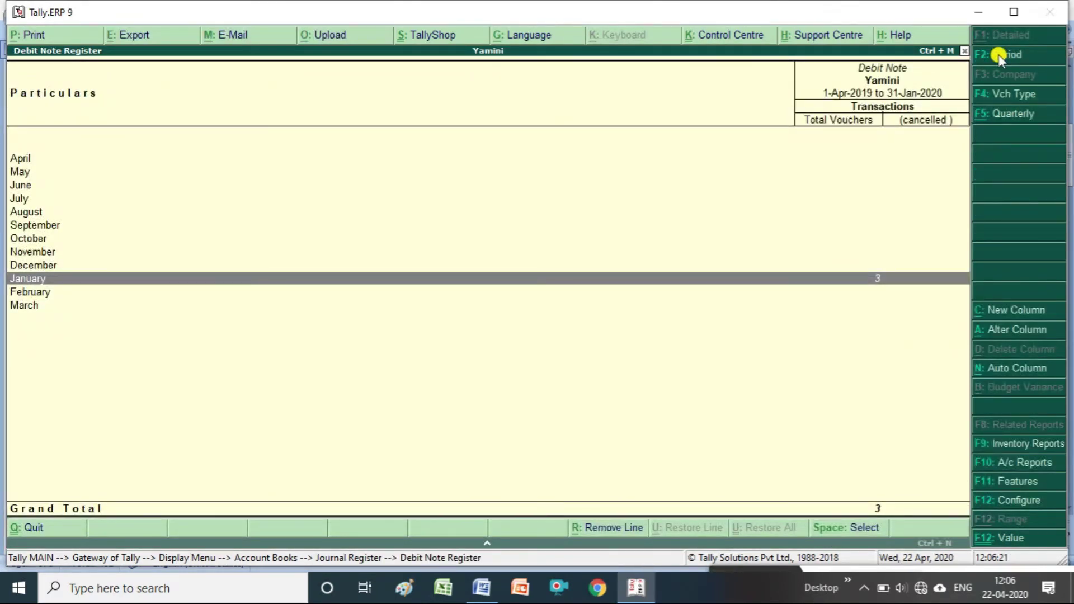
pyautogui.press('Return')
pyautogui.press('Escape')
pyautogui.press('Escape')
# Open the Credit Note Register, and go back to the Gateway of Tally.
pyautogui.press('Down')
pyautogui.press('Return')
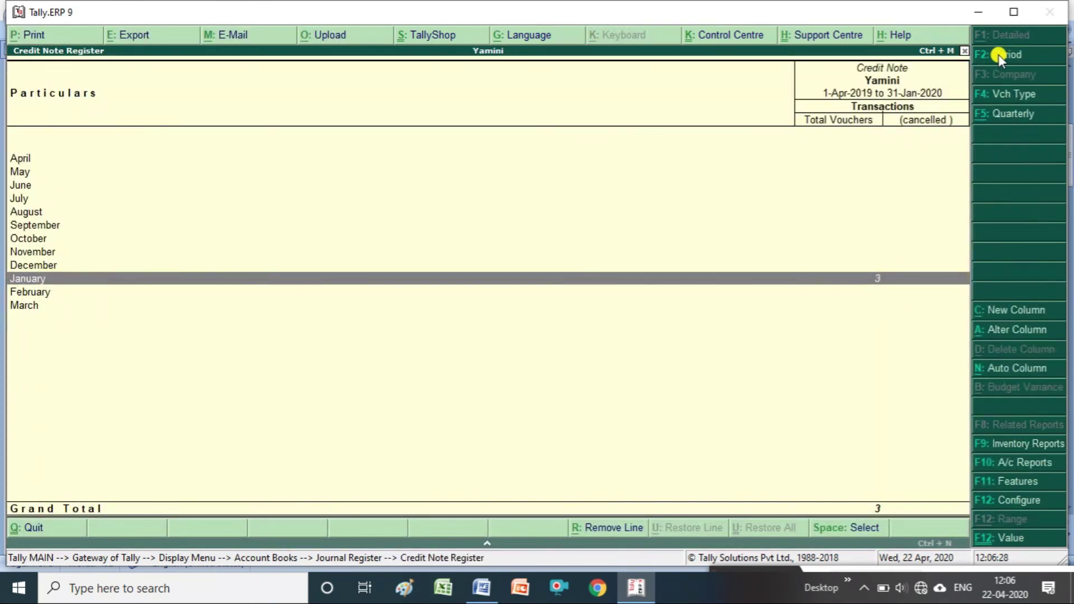
pyautogui.press('Escape')
pyautogui.press('Escape')
pyautogui.press('Escape')
pyautogui.press('Escape')
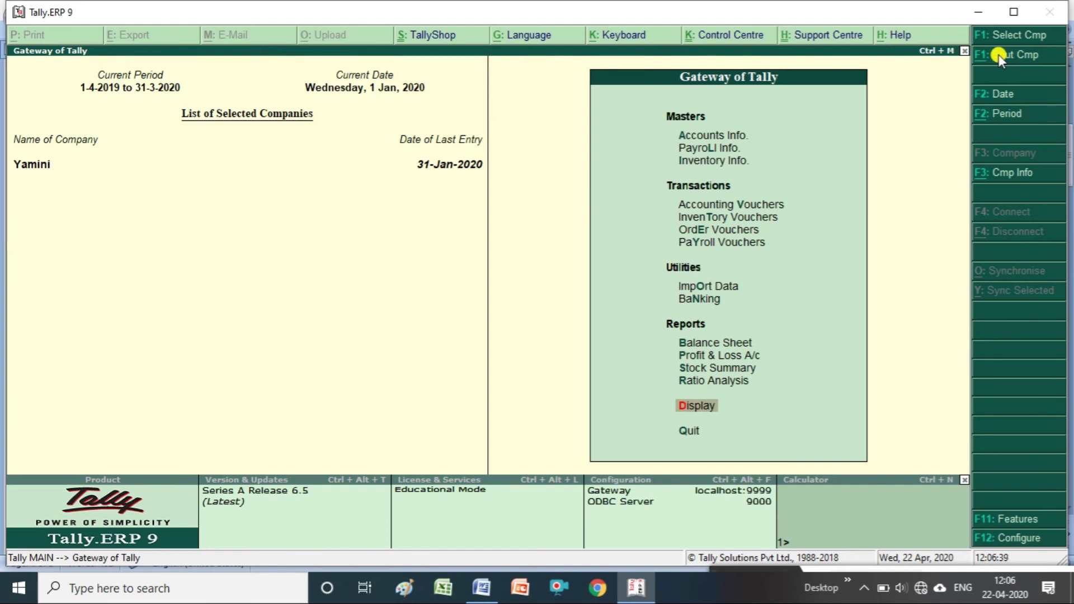
# Show the Account Books list from the Display Menu, and return to the Display Menu.
pyautogui.press('Return')
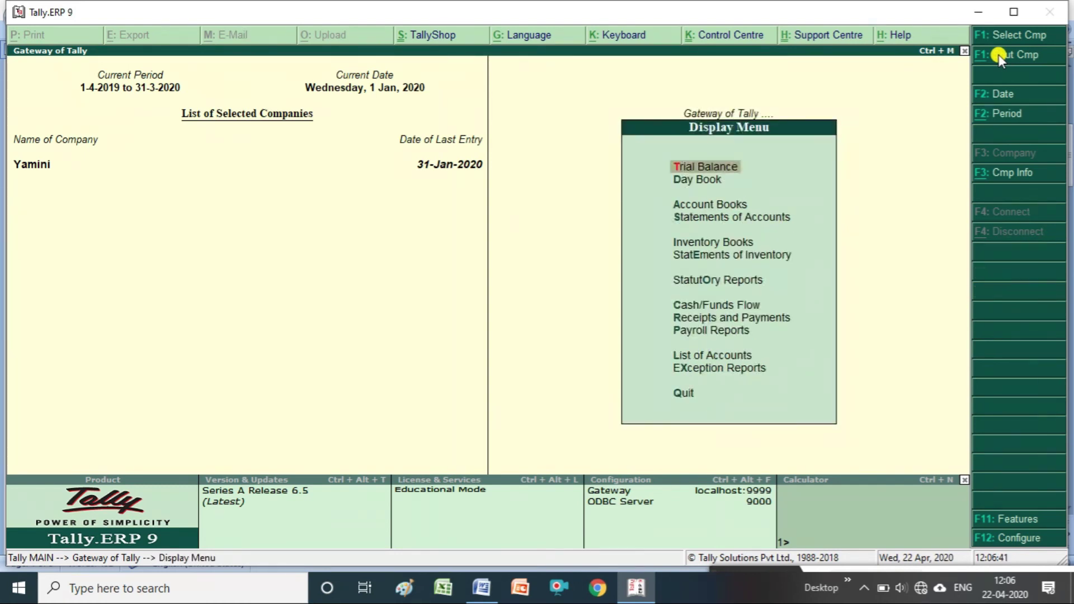
pyautogui.press('Down')
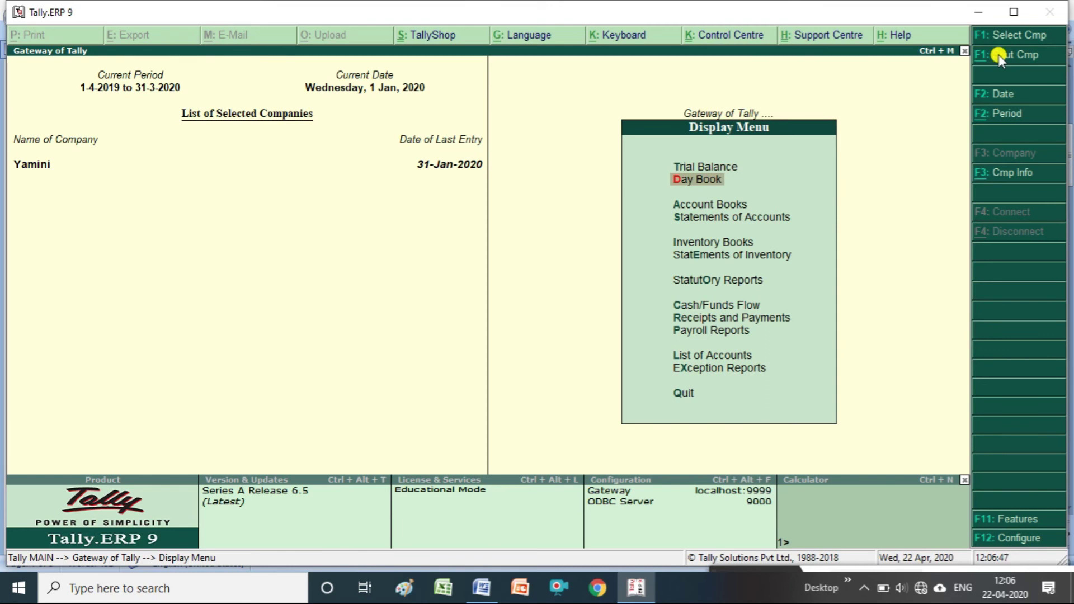
pyautogui.press('Down')
pyautogui.press('Return')
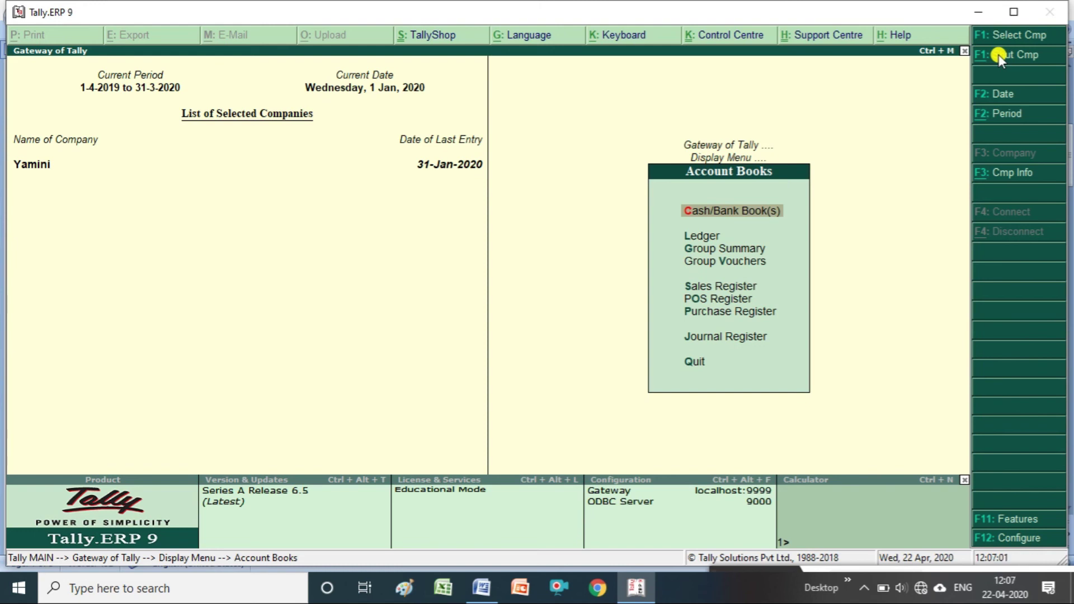
pyautogui.press('Escape')
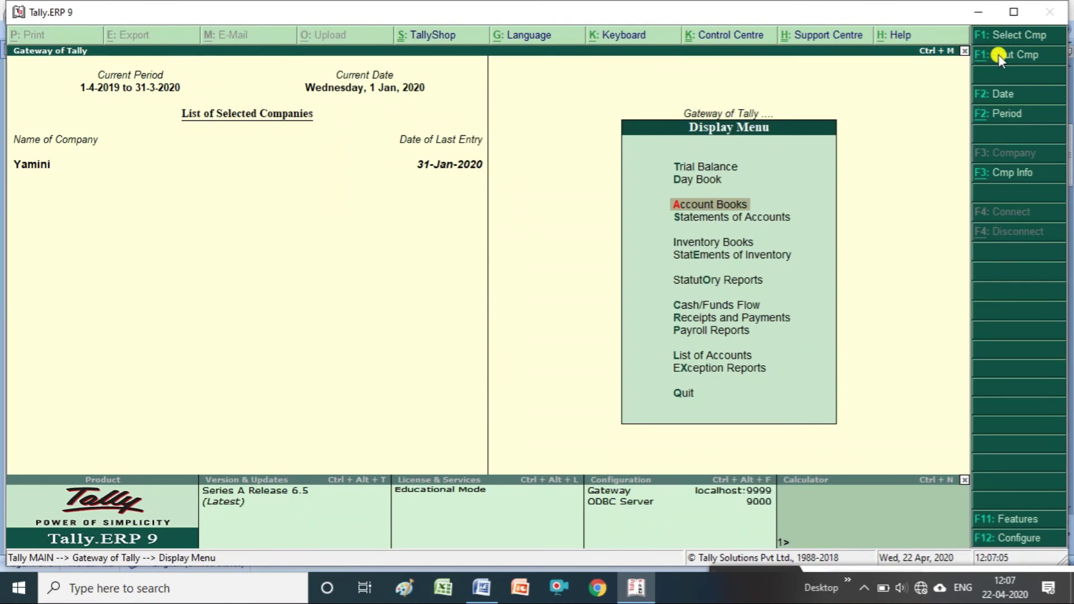
# Open the Trial Balance from the Display Menu and switch it to the detailed view.
pyautogui.press('Up')
pyautogui.press('Up')
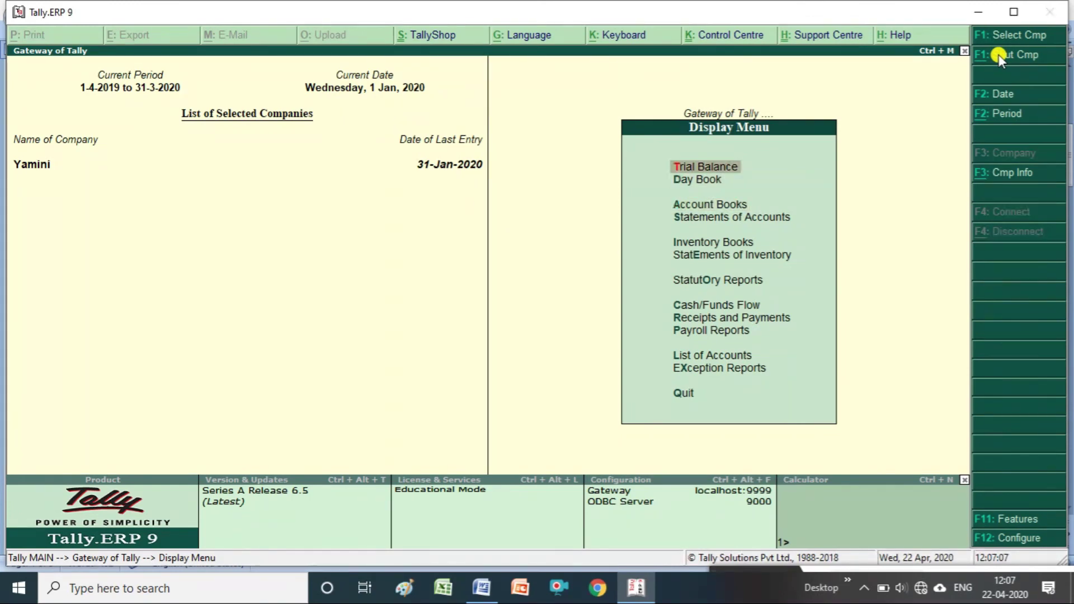
pyautogui.press('Return')
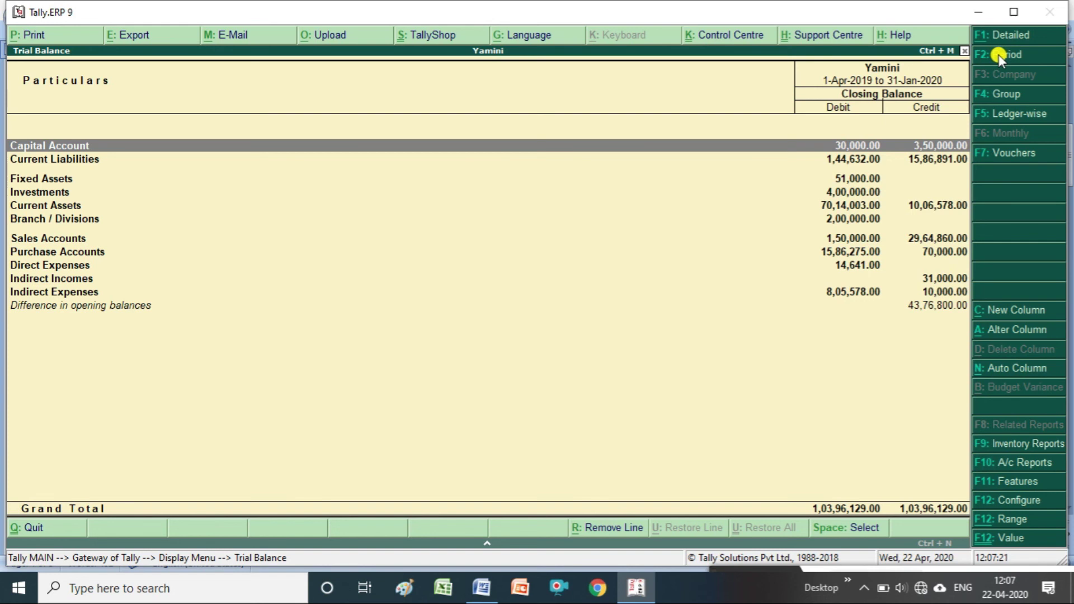
pyautogui.hotkey('alt', 'F1')
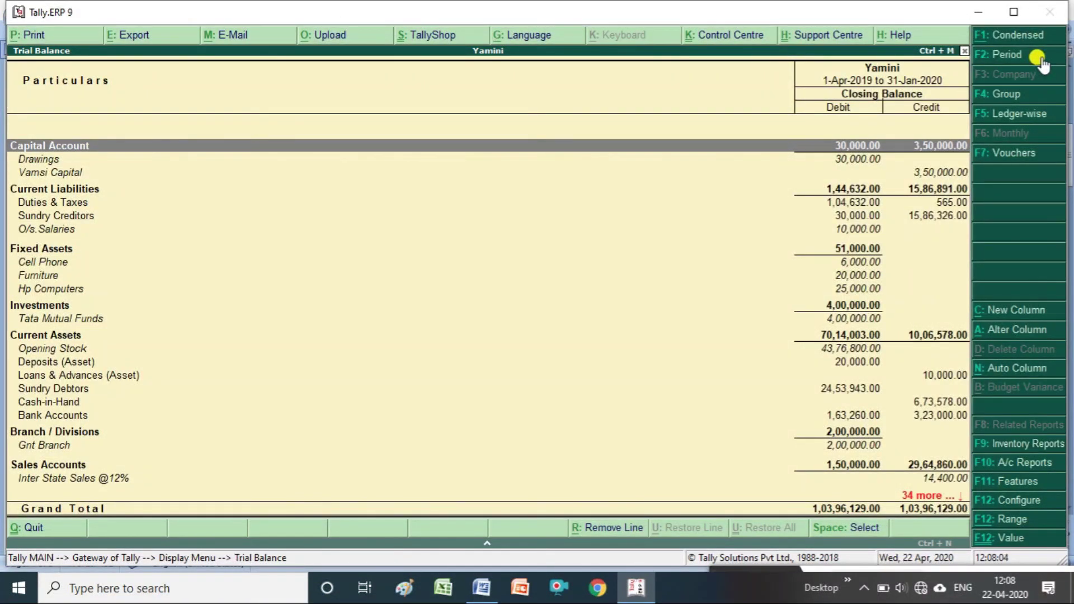
# Change the Trial Balance period to run from 1-1-2020 to 31-1-2020.
pyautogui.click(1013, 54)
pyautogui.write('1-1-2')
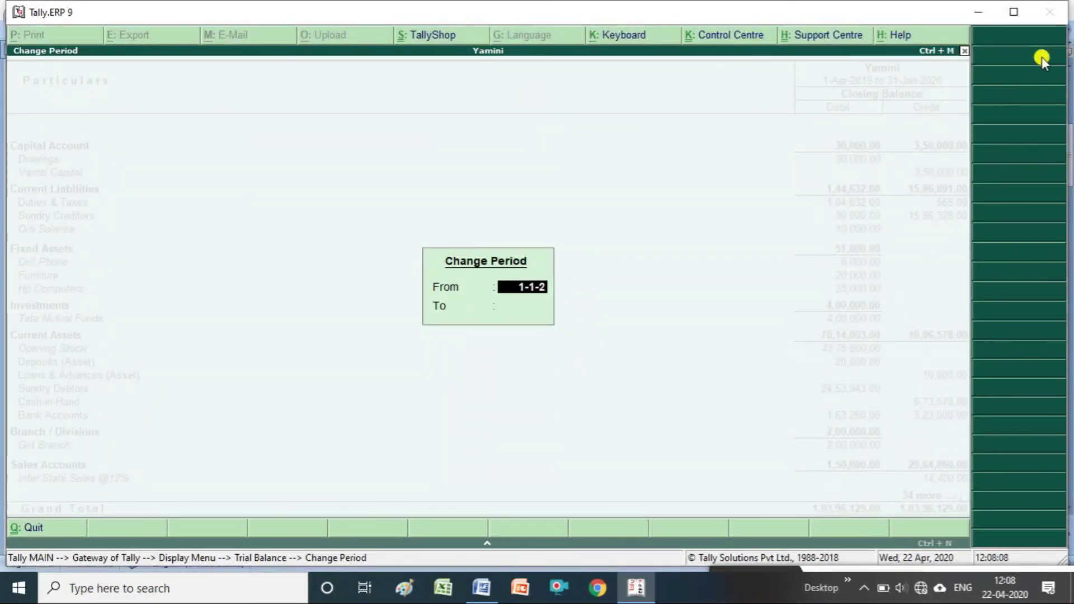
pyautogui.write('020')
pyautogui.press('Return')
pyautogui.write('31-')
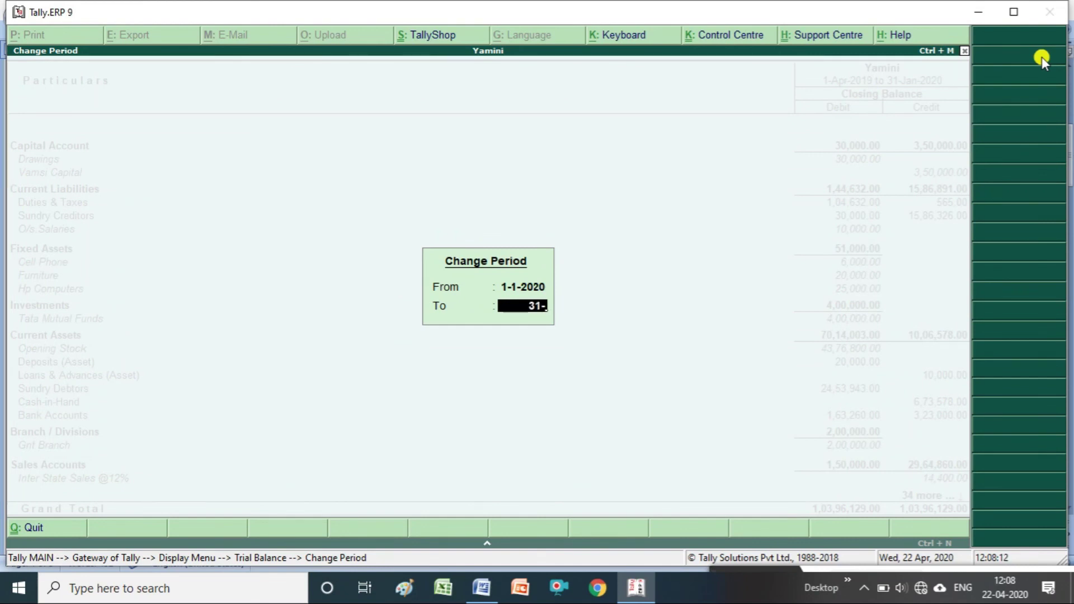
pyautogui.write('1-2020')
pyautogui.press('Return')
# Look through the detailed Trial Balance from Capital Account down to Profit & Loss A/c.
pyautogui.press('Down')
pyautogui.press('Down')
pyautogui.press('Down')
pyautogui.press('Down')
pyautogui.press('Down')
pyautogui.press('Down')
pyautogui.press('Down')
pyautogui.press('Down')
pyautogui.press('Down')
pyautogui.press('Down')
pyautogui.press('Down')
pyautogui.press('Down')
pyautogui.press('Down')
pyautogui.press('Down')
pyautogui.press('Down')
pyautogui.press('Down')
pyautogui.press('Down')
pyautogui.press('Down')
pyautogui.press('Down')
pyautogui.press('Down')
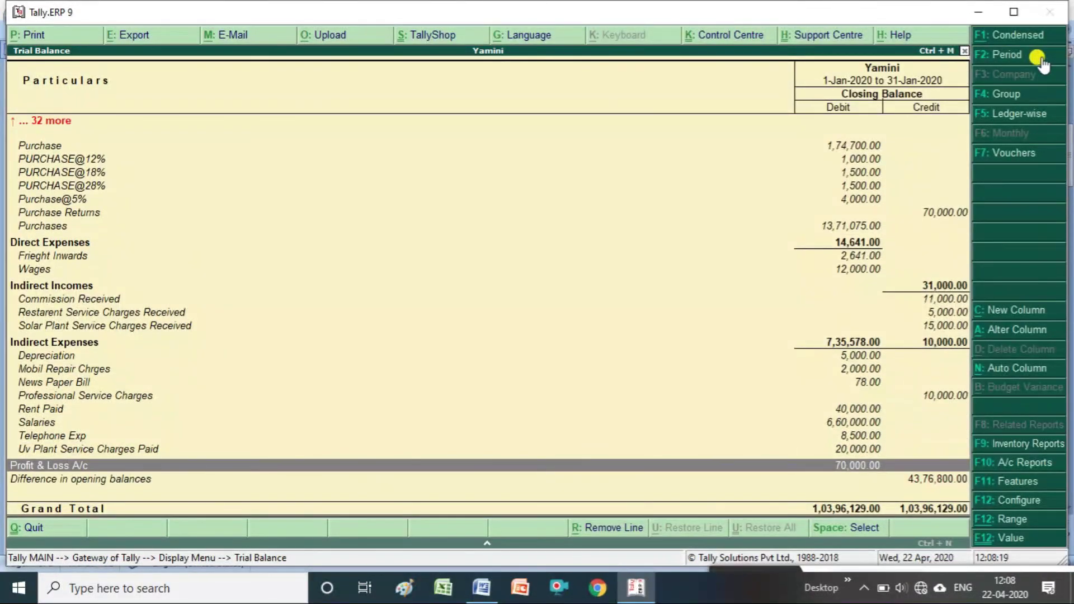
# Review the detailed Trial Balance in reverse, from Profit & Loss A/c back up to Capital Account.
pyautogui.press('Up')
pyautogui.press('Up')
pyautogui.press('Up')
pyautogui.press('Up')
pyautogui.press('Up')
pyautogui.press('Up')
pyautogui.press('Up')
pyautogui.press('Up')
pyautogui.press('Up')
pyautogui.press('Up')
pyautogui.press('Up')
pyautogui.press('Up')
pyautogui.press('Up')
pyautogui.press('Up')
pyautogui.press('Up')
pyautogui.press('Up')
pyautogui.press('Up')
pyautogui.press('Up')
pyautogui.press('Up')
pyautogui.press('Up')
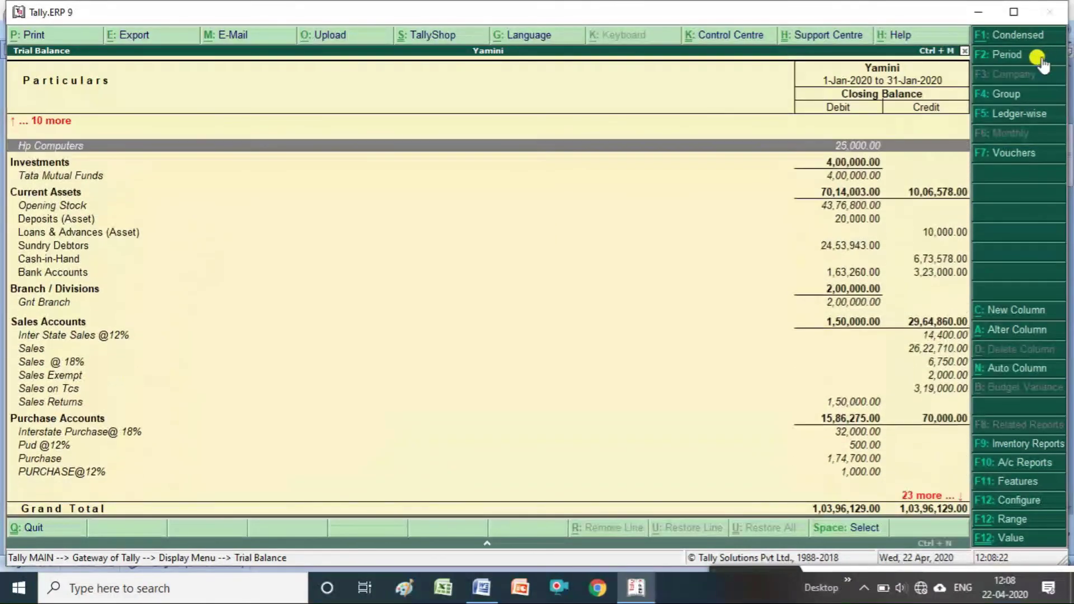
pyautogui.press('Up')
pyautogui.press('Up')
pyautogui.press('Up')
pyautogui.press('Up')
pyautogui.press('Up')
pyautogui.press('Up')
pyautogui.press('Up')
pyautogui.press('Up')
pyautogui.press('Up')
pyautogui.press('Up')
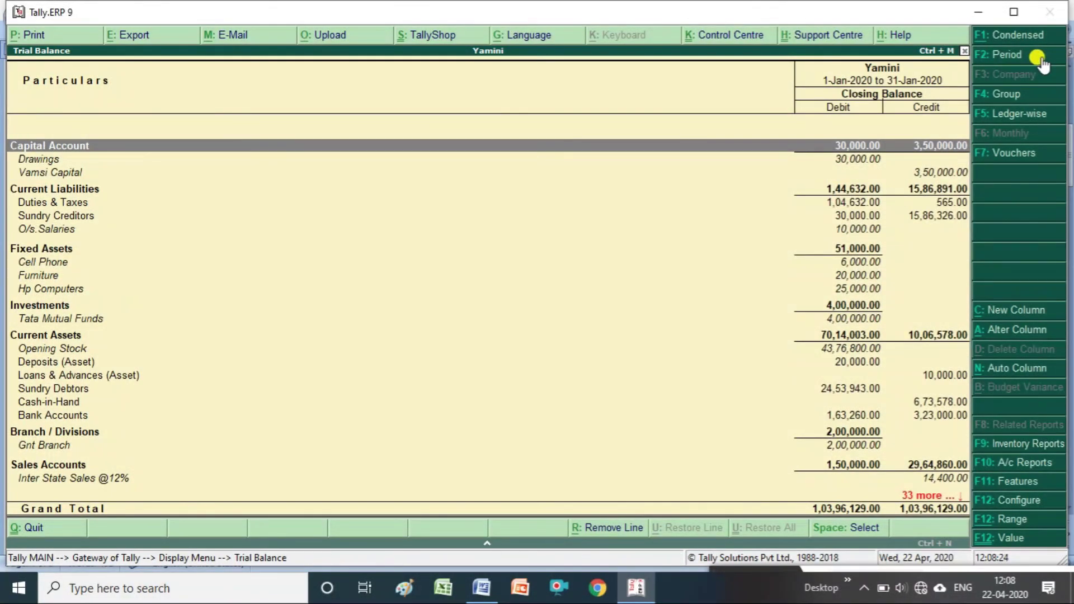
# Drill down from the owner's capital ledger under Capital Account through its monthly summary to the January ledger vouchers.
pyautogui.press('Down')
pyautogui.press('Down')
pyautogui.press('Return')
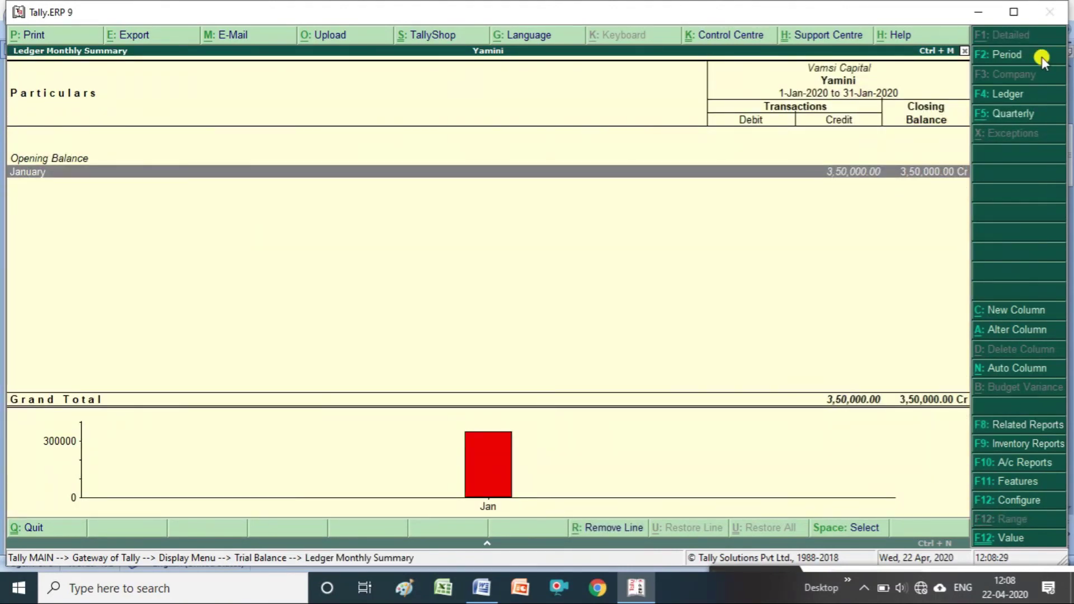
pyautogui.press('Return')
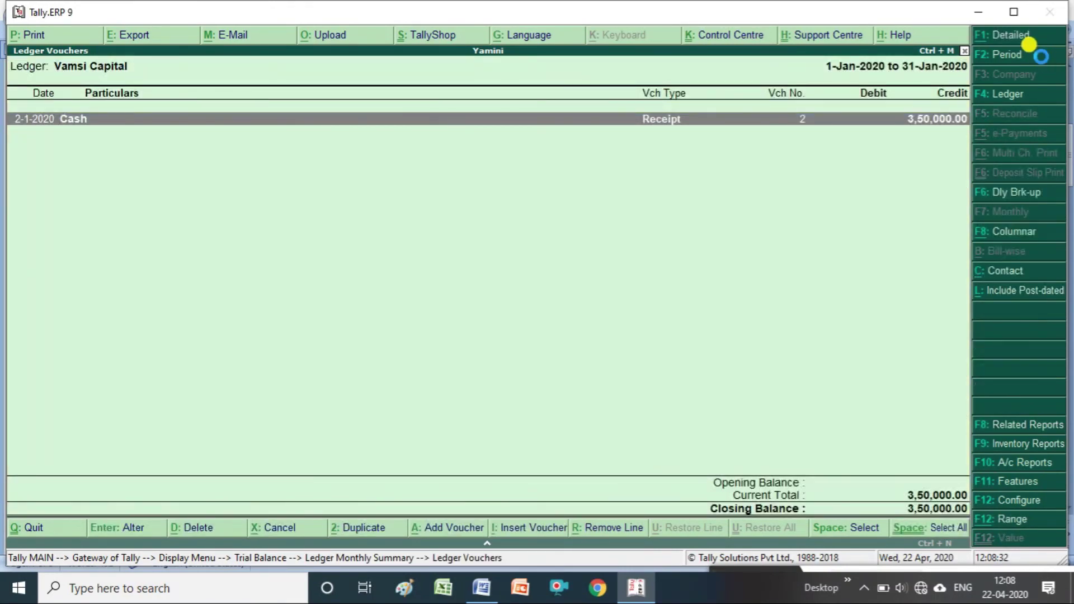
# Close the ledger vouchers, monthly summary and Trial Balance, and return to the Gateway of Tally.
pyautogui.press('Escape')
pyautogui.press('Escape')
pyautogui.press('Escape')
pyautogui.press('Escape')
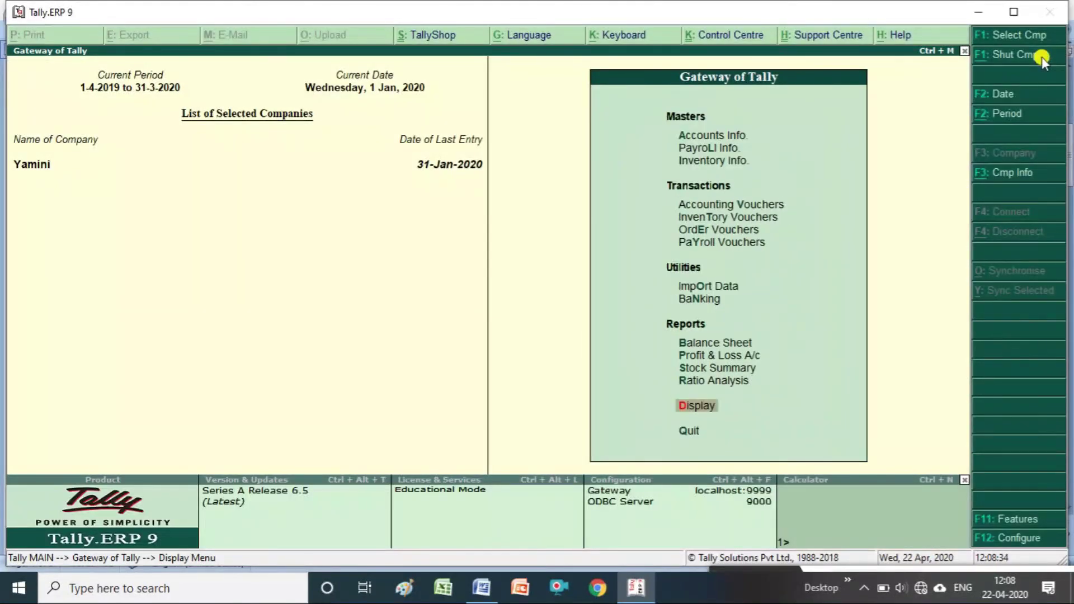
pyautogui.press('Return')
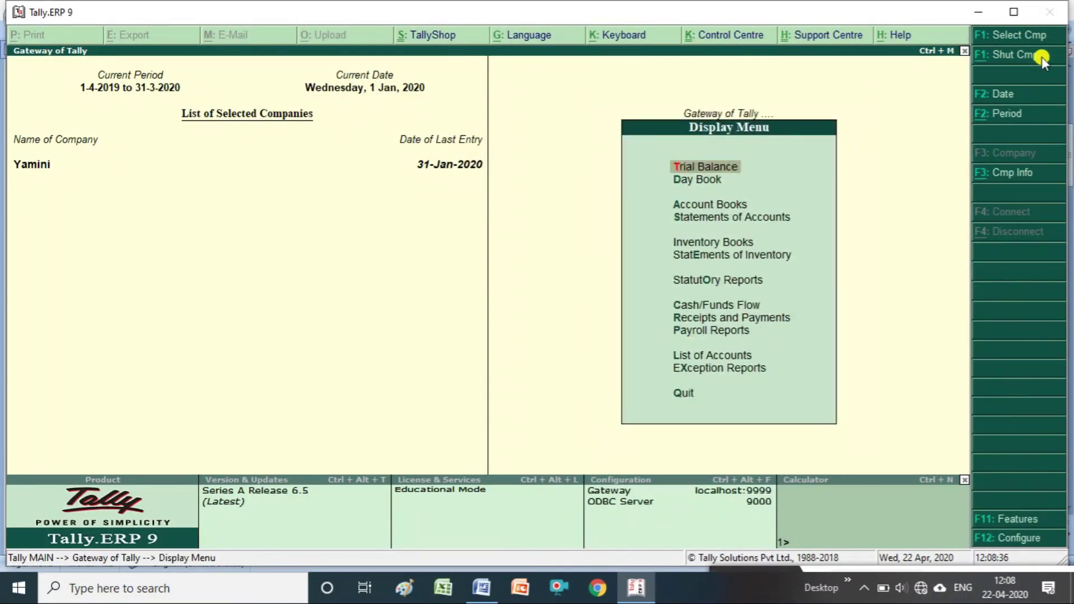
pyautogui.press('Escape')
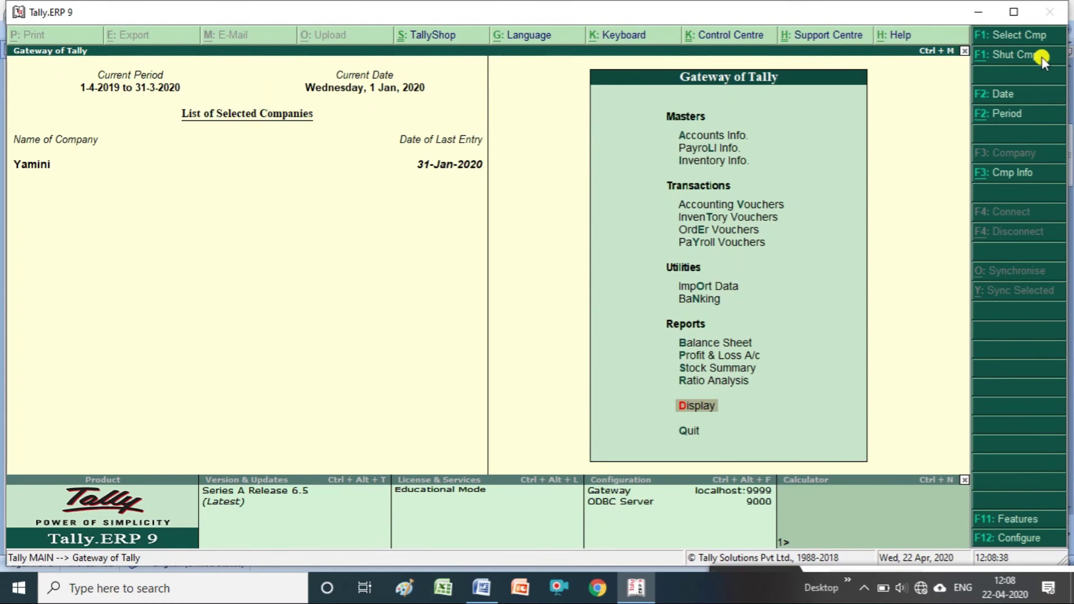
# Point out the Balance Sheet in the Gateway of Tally's Reports section, and select Profit & Loss A/c.
pyautogui.press('Up')
pyautogui.press('Up')
pyautogui.press('Up')
pyautogui.press('Up')
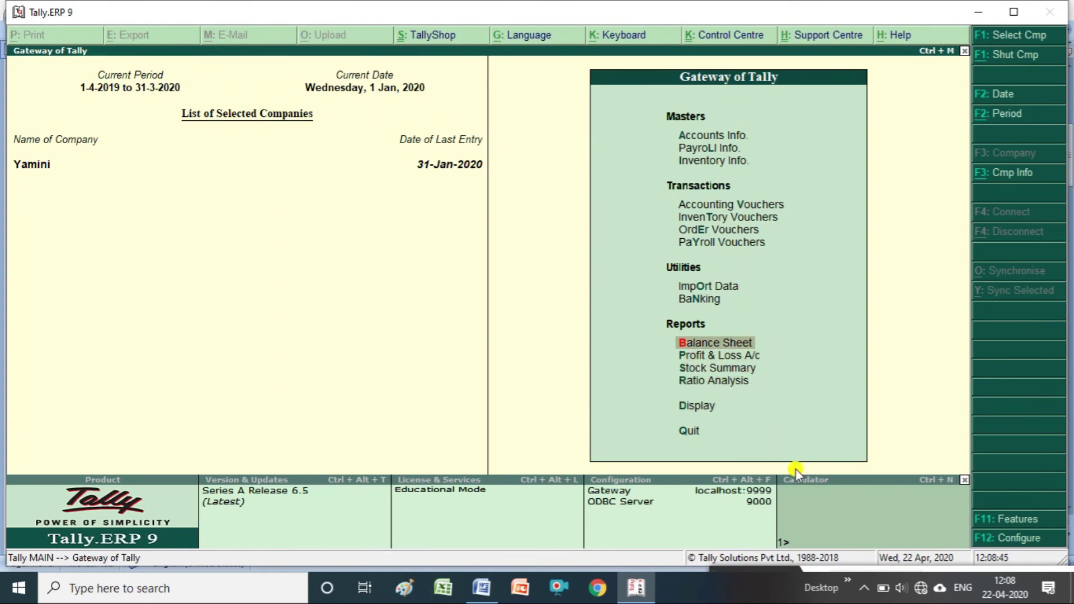
pyautogui.press('Down')
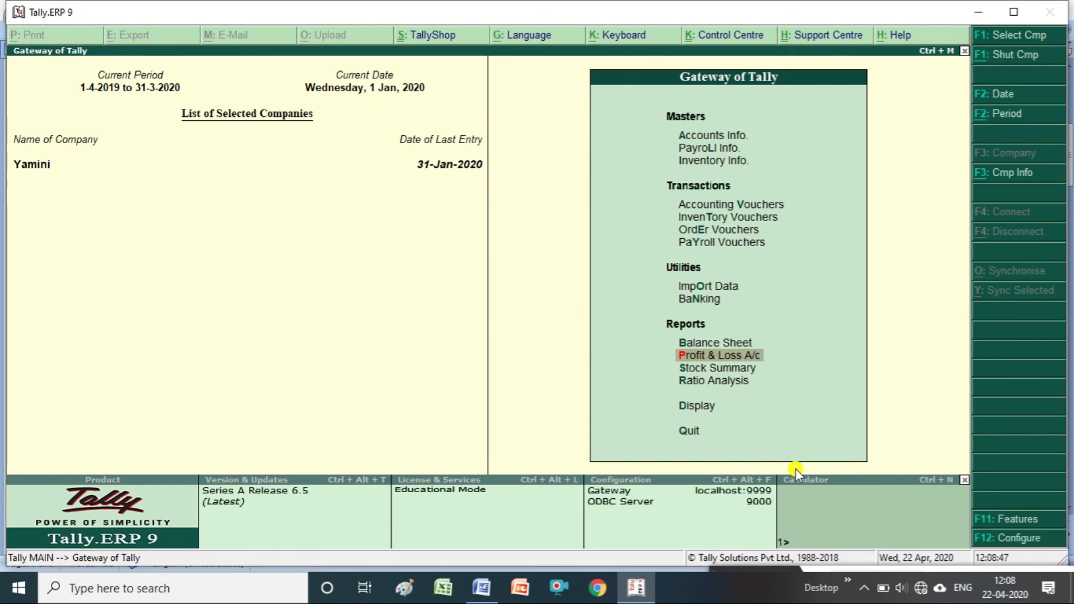